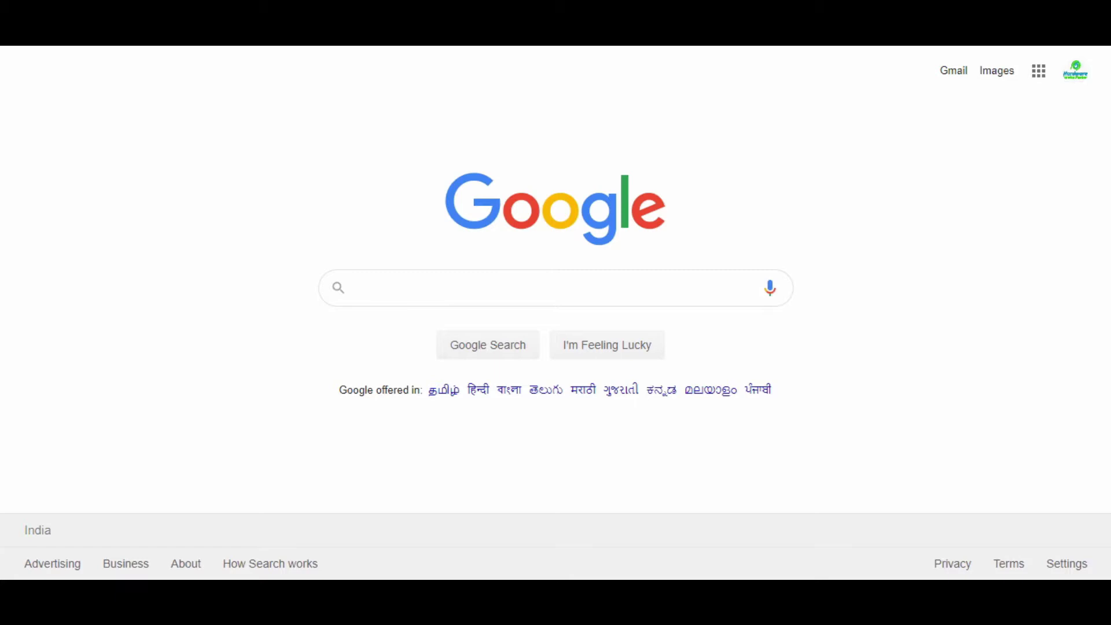
left_click(671, 292)
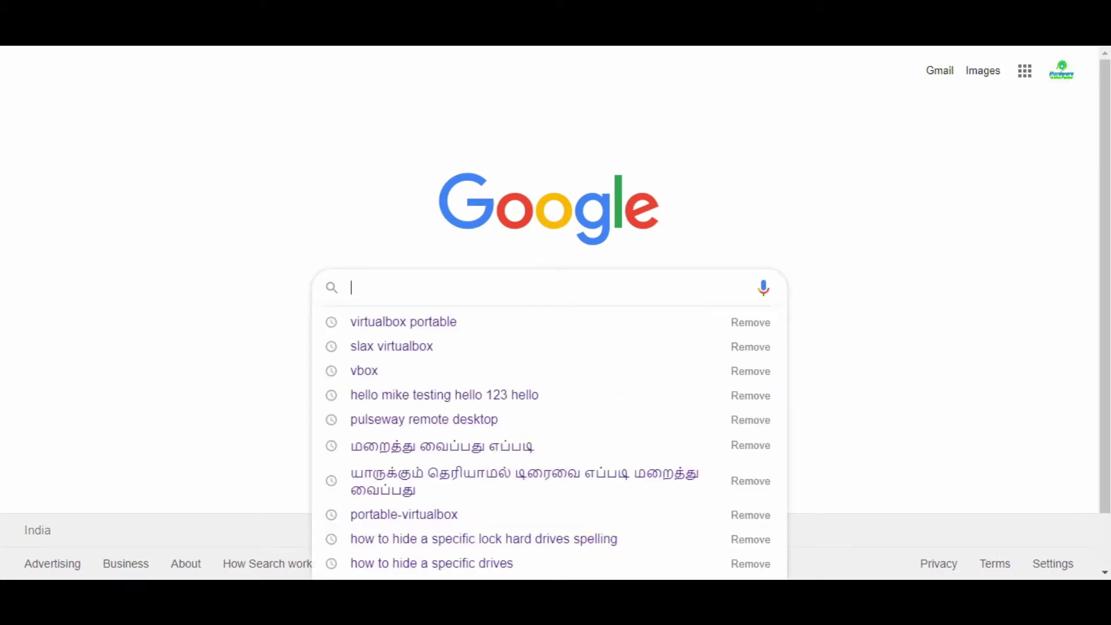
key("Down")
key("Return")
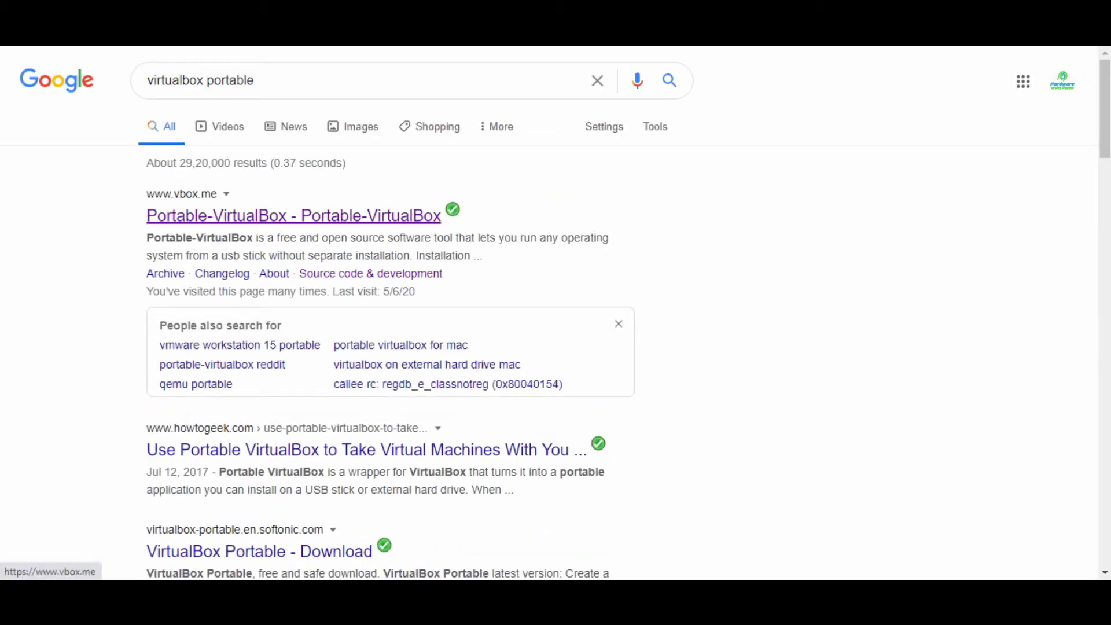
left_click(231, 216)
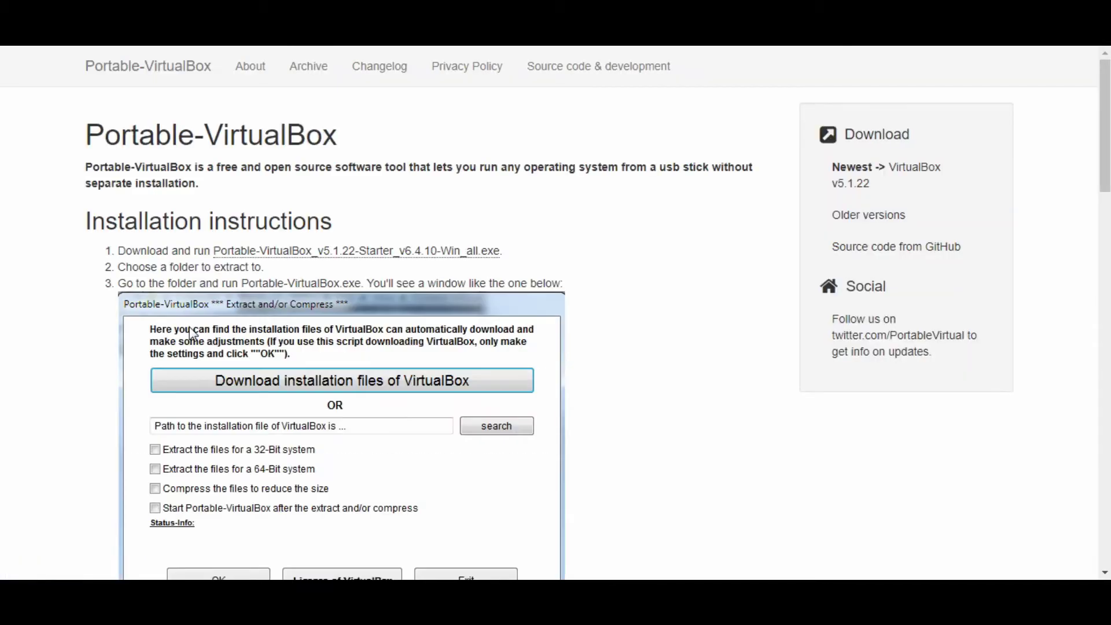
- Download the newest Portable-VirtualBox starter, v5.1.22, and show the downloaded file in its folder
left_click(914, 167)
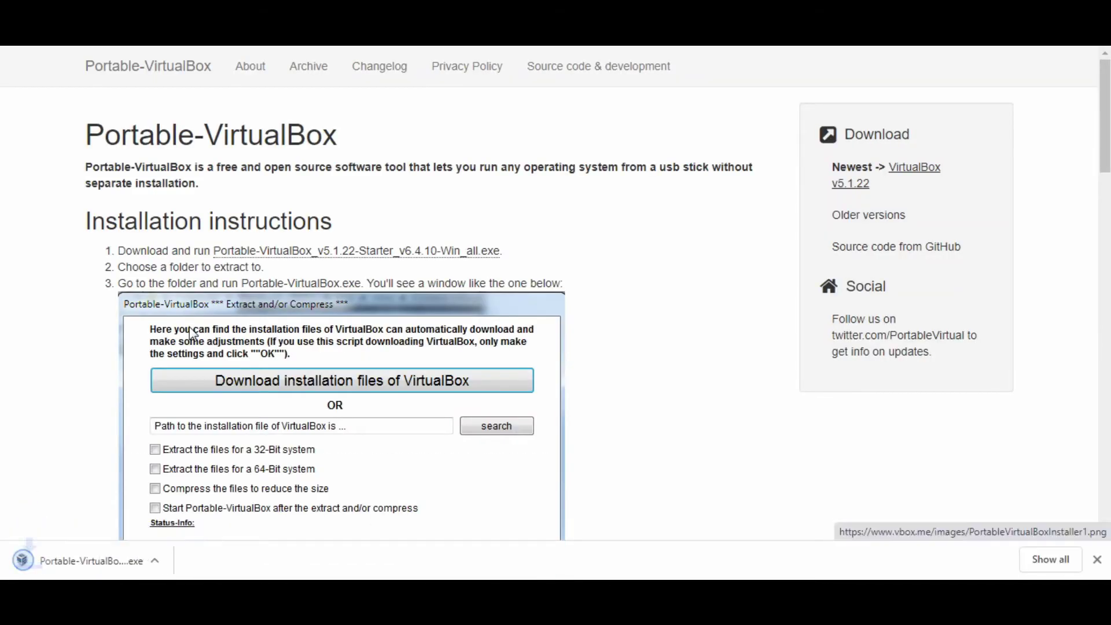
left_click(168, 560)
left_click(133, 513)
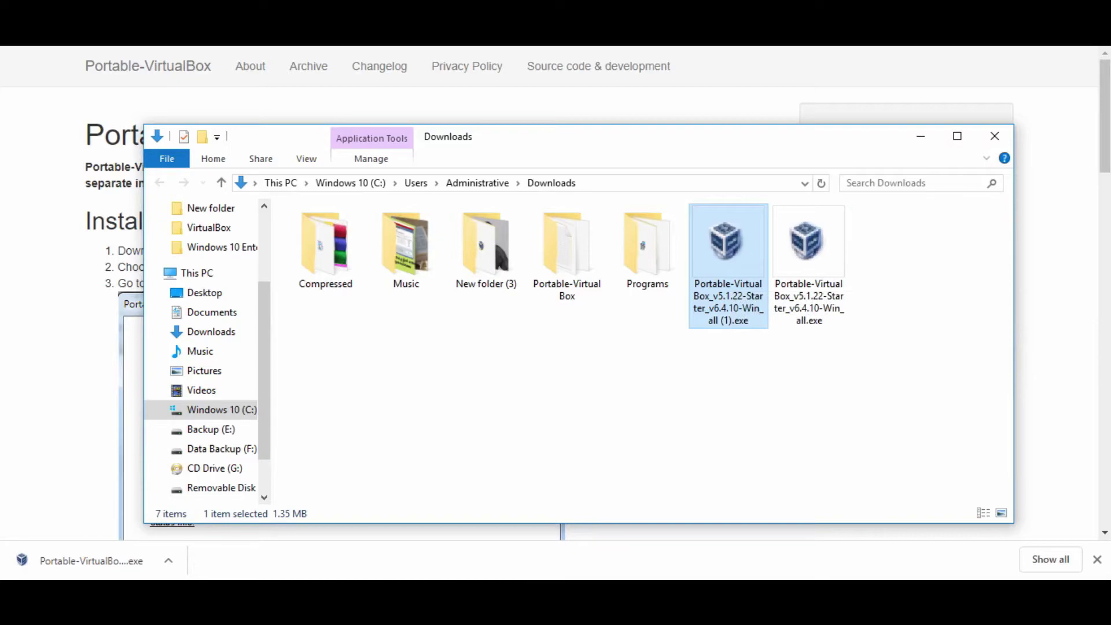
left_click(920, 136)
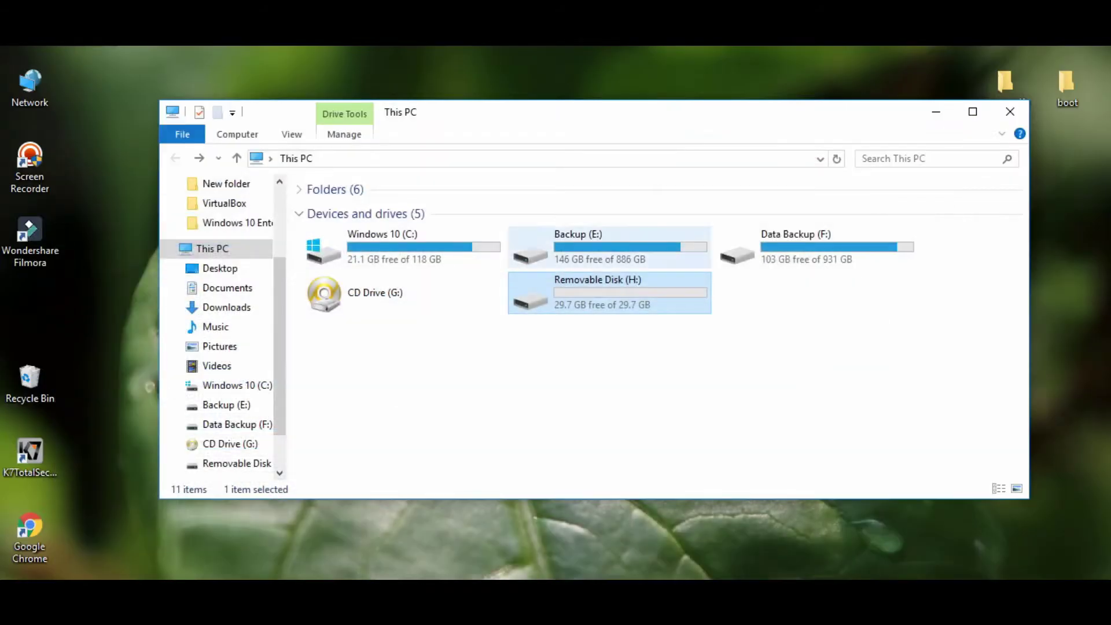
- Quick-format Removable Disk (H:) with the NTFS file system and close the format dialogs
left_click(609, 347)
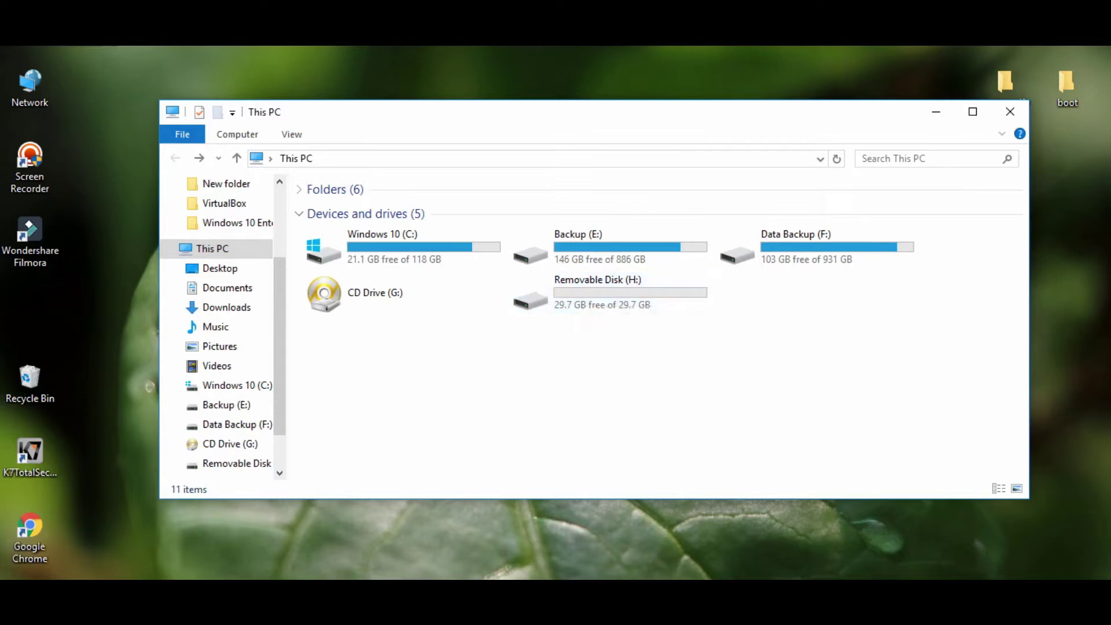
right_click(563, 303)
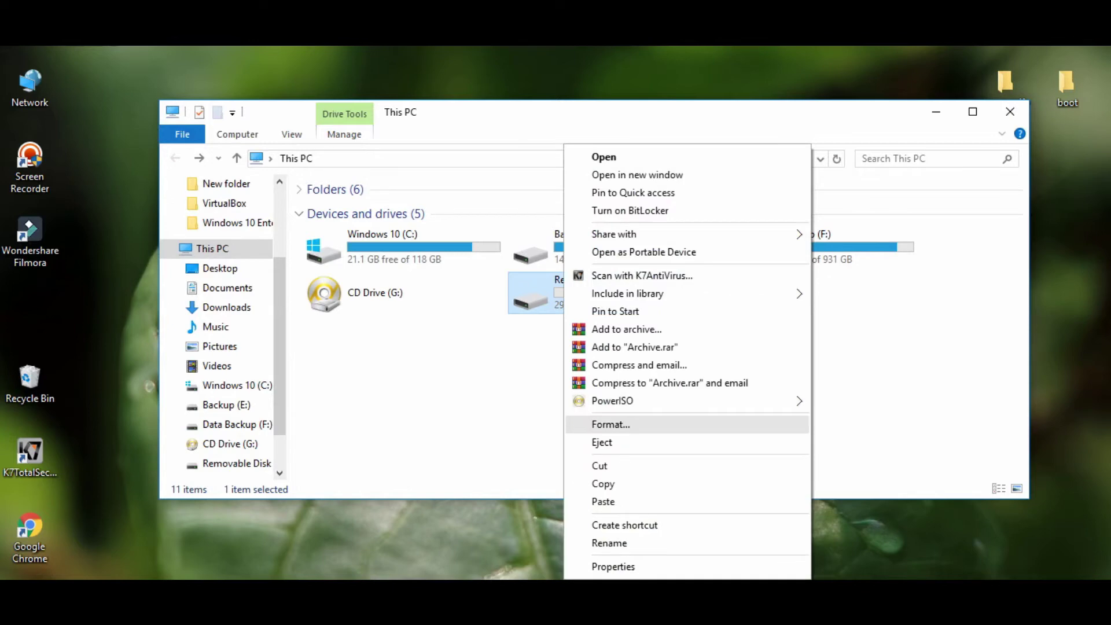
left_click(611, 424)
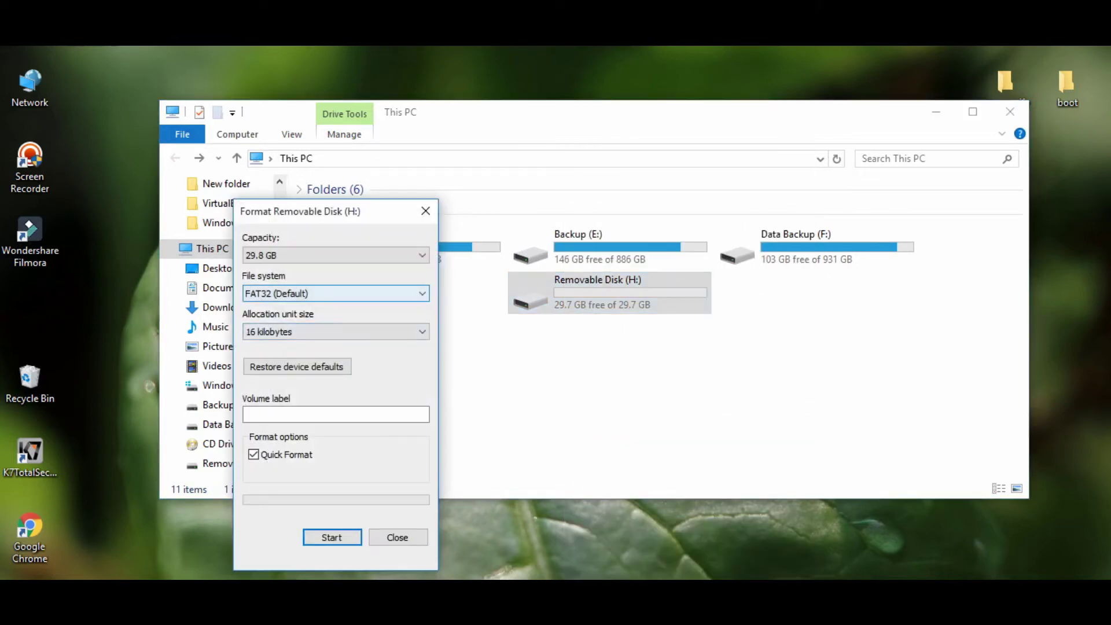
left_click(336, 293)
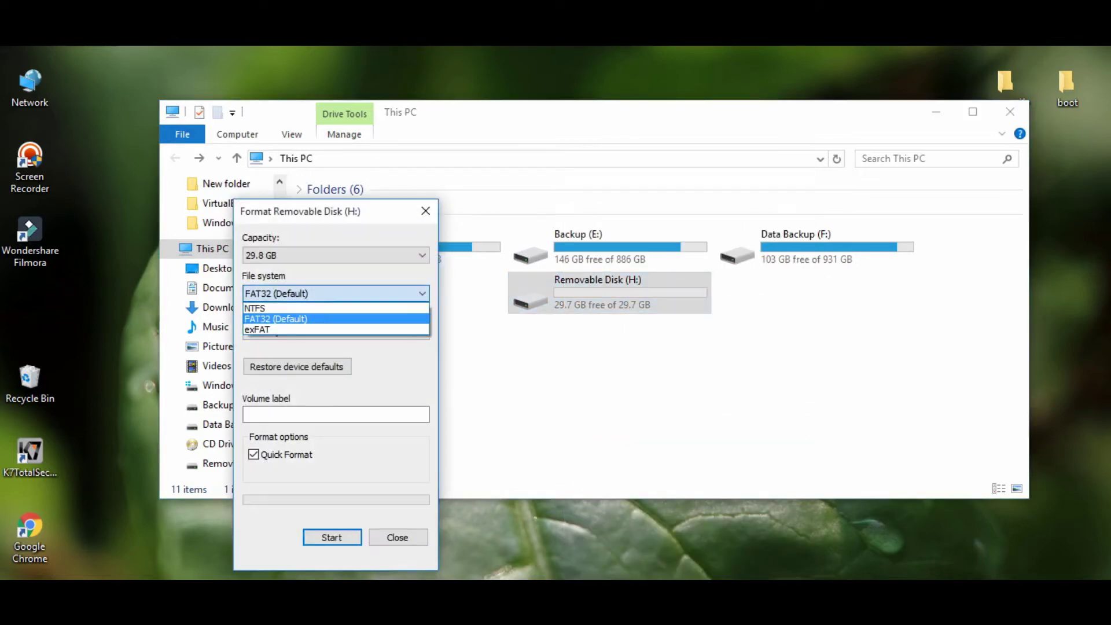
left_click(336, 307)
left_click_drag(330, 211, 355, 165)
left_click(357, 491)
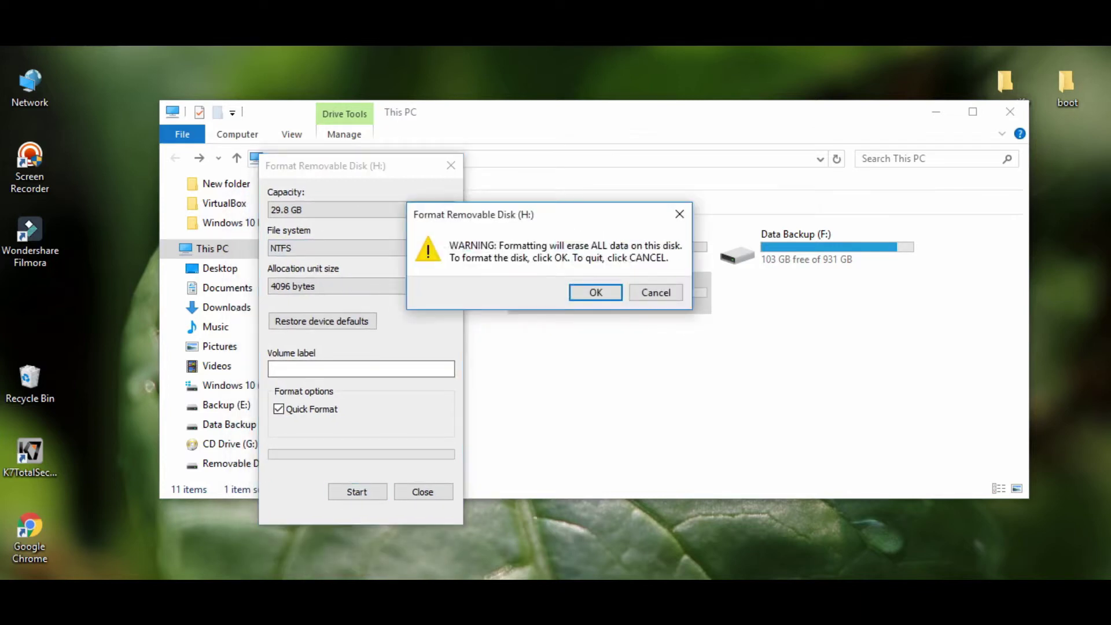
left_click(595, 292)
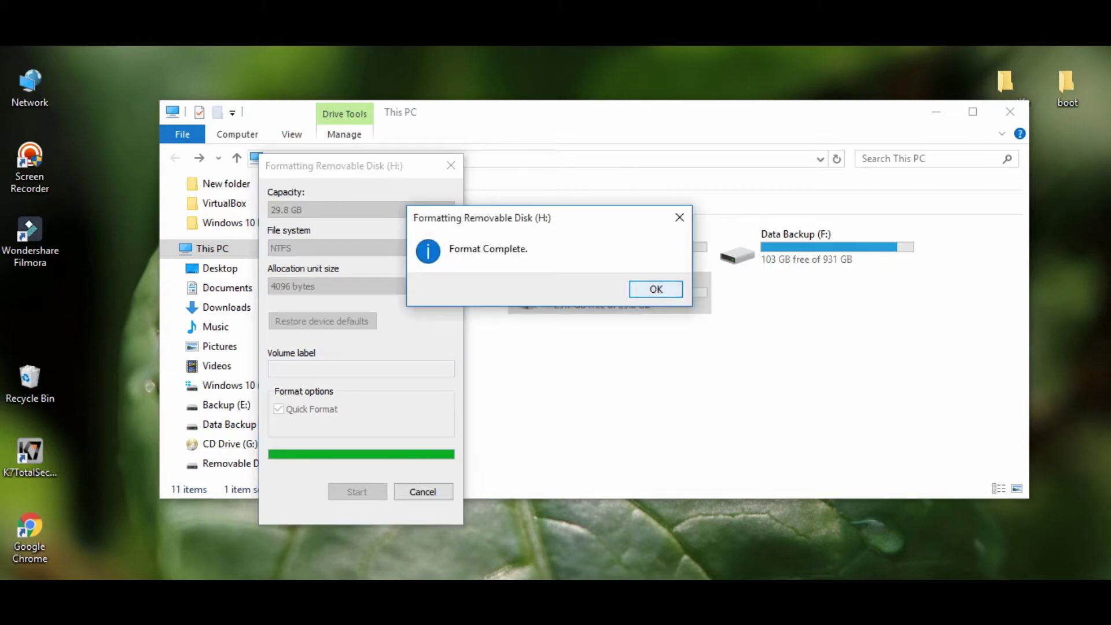
key("Return")
key("Escape")
- Check the file system and capacity of Removable Disk (H:) in its properties
right_click(613, 292)
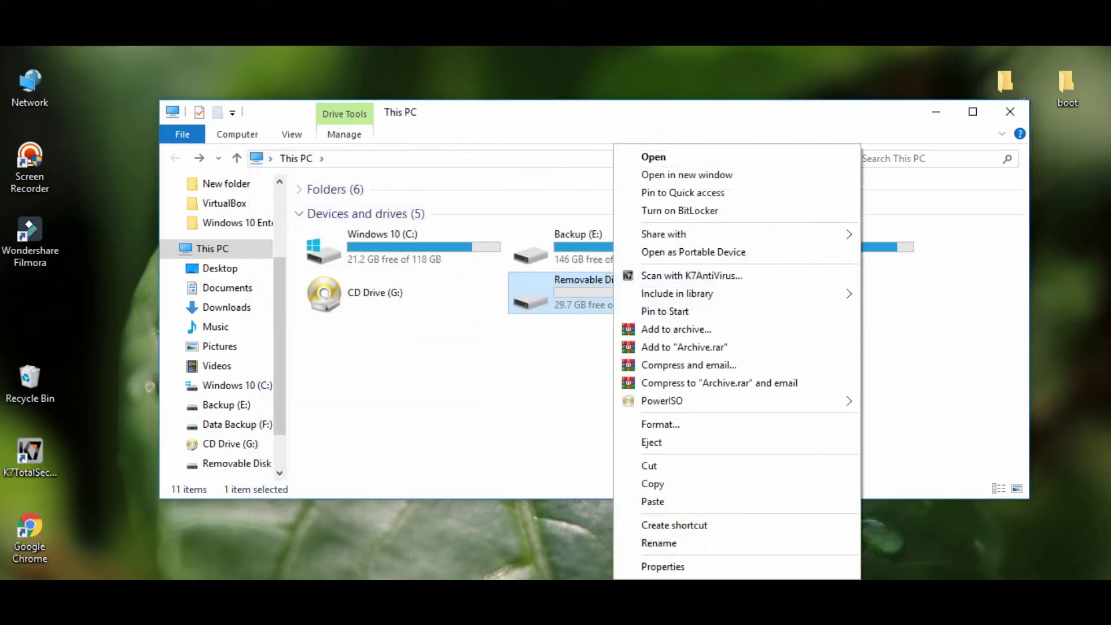
left_click(664, 566)
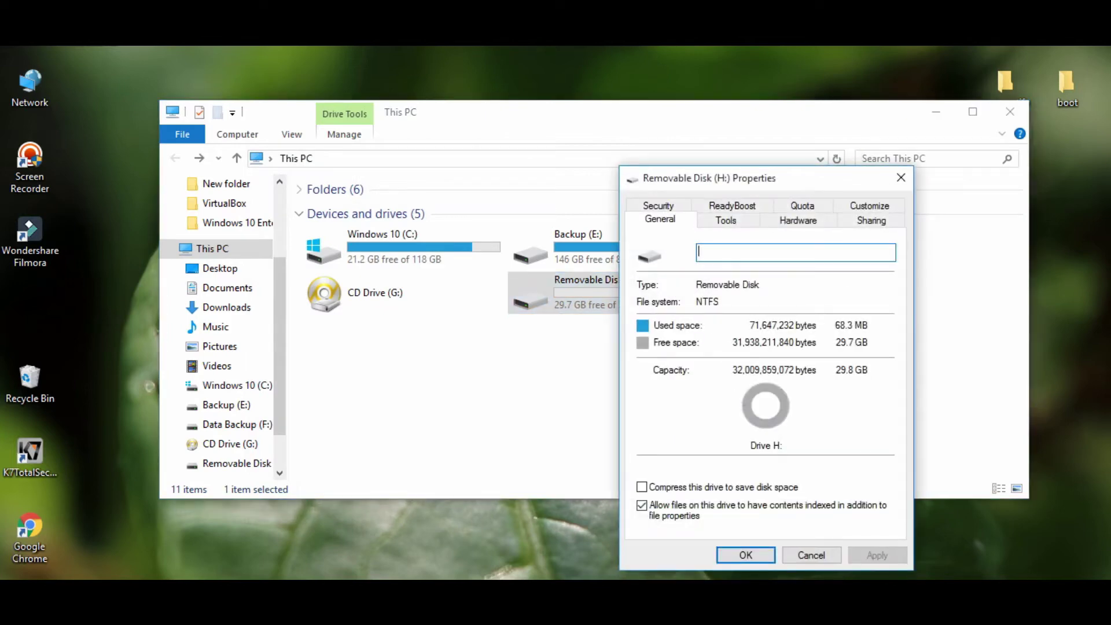
key("Escape")
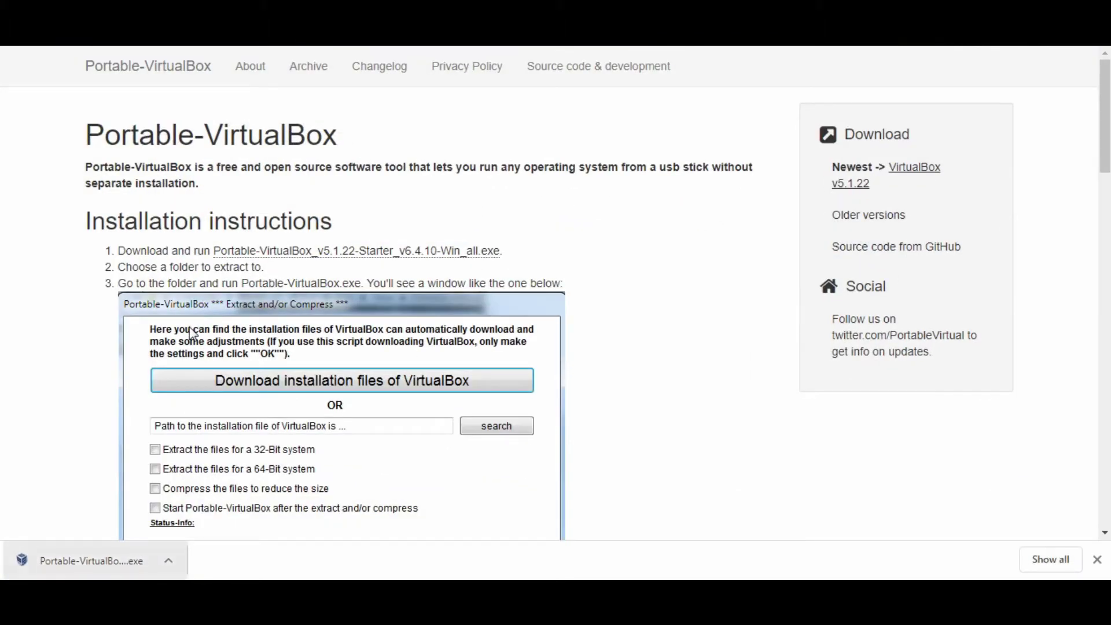
- Copy the downloaded Portable-VirtualBox_v5.1.22-Starter_v6.4.10-Win_all (1).exe from Downloads to Removable Disk (H:)
left_click(168, 560)
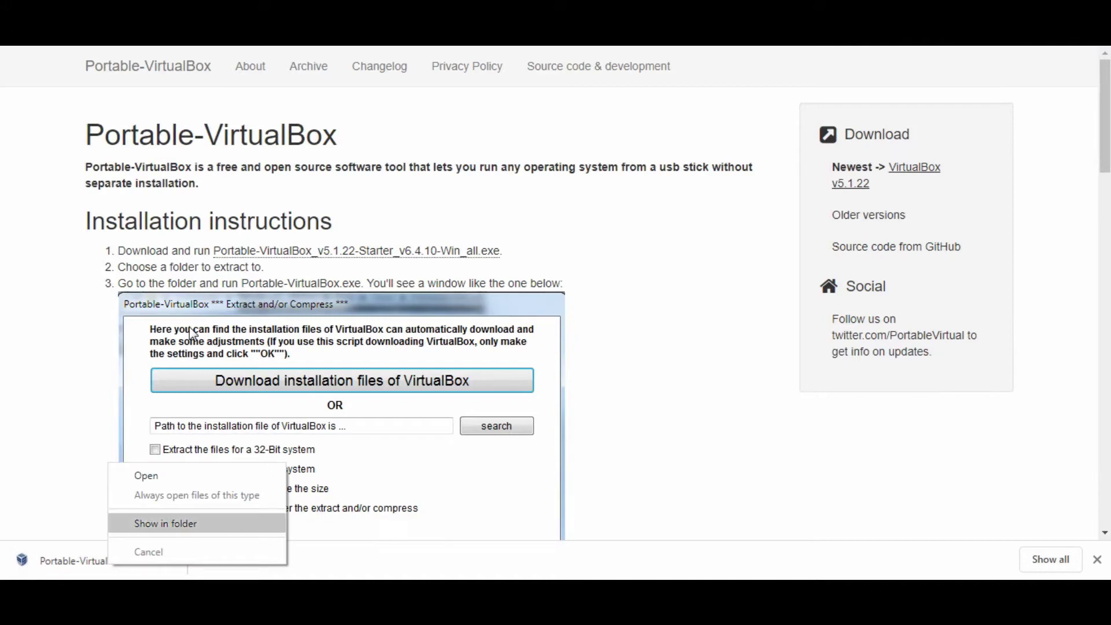
left_click(165, 523)
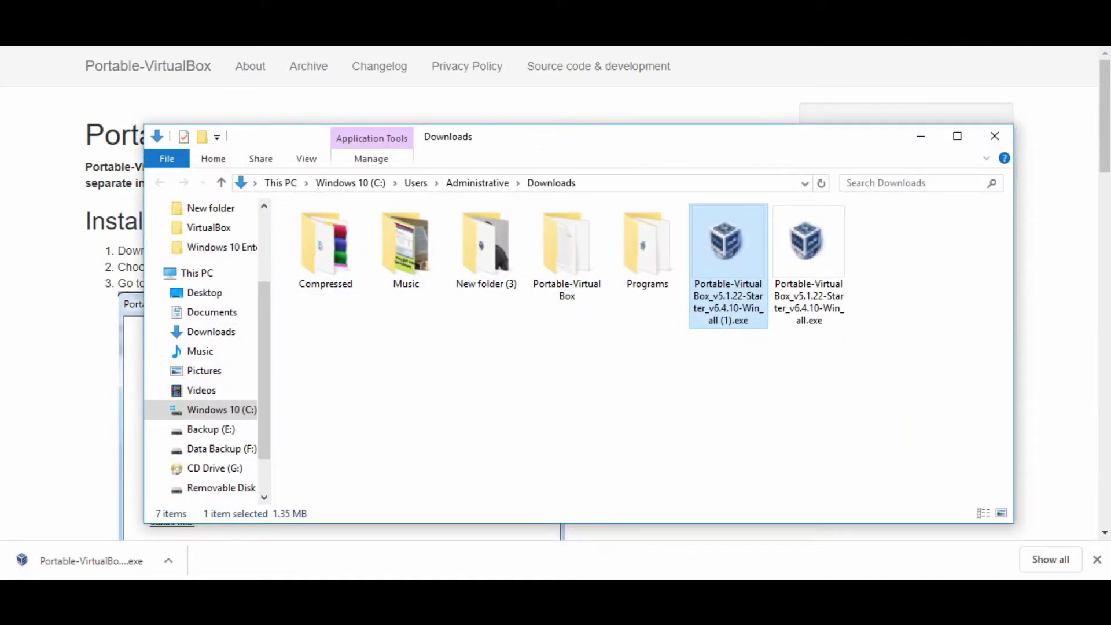
right_click(727, 260)
left_click(726, 466)
left_click(920, 136)
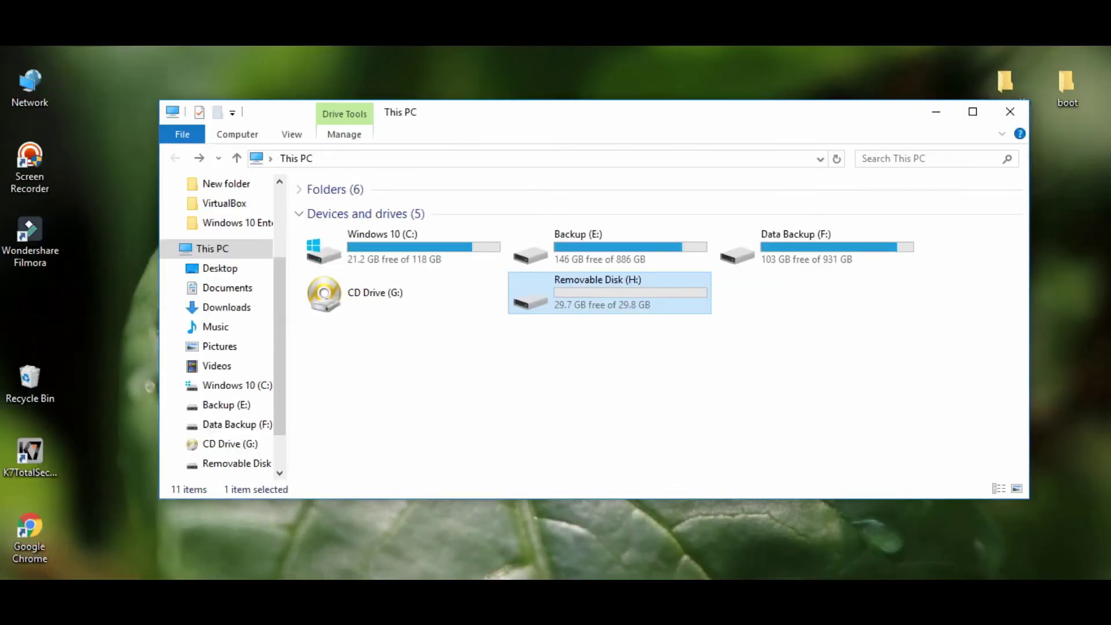
double_click(523, 292)
right_click(516, 280)
left_click(555, 387)
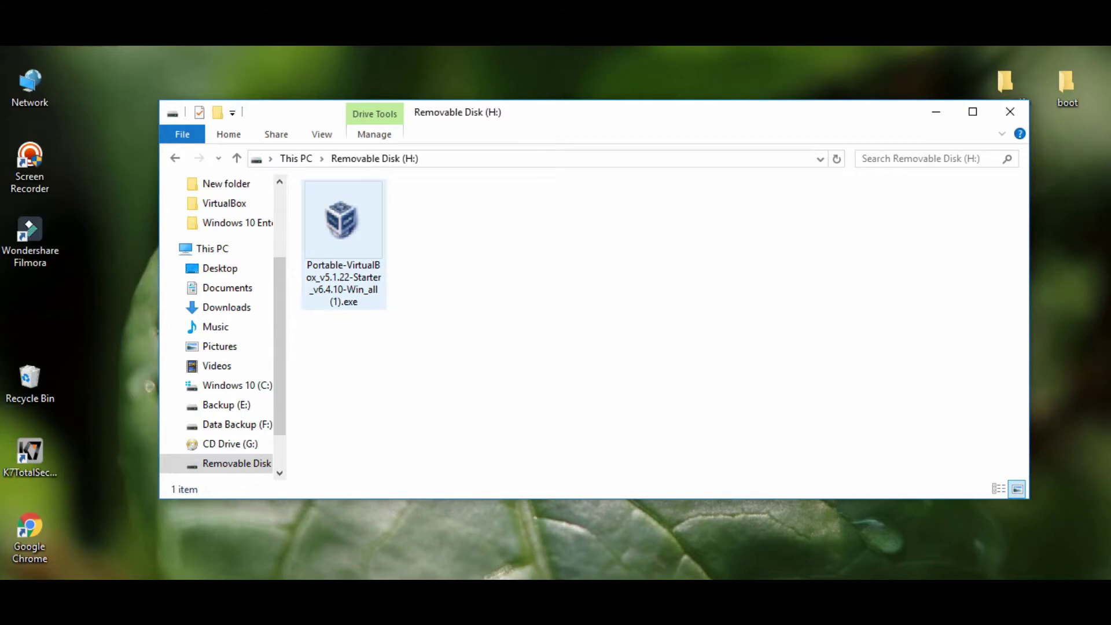
- Extract the Portable-VirtualBox self-extracting archive to H:\ and refresh the drive's file listing
double_click(343, 243)
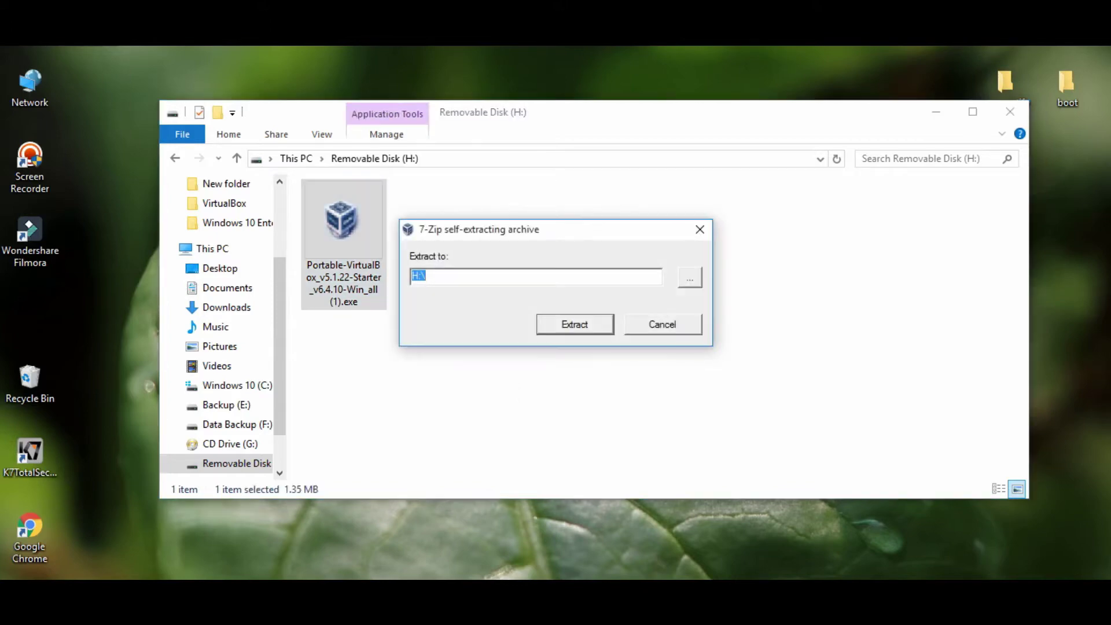
key("Return")
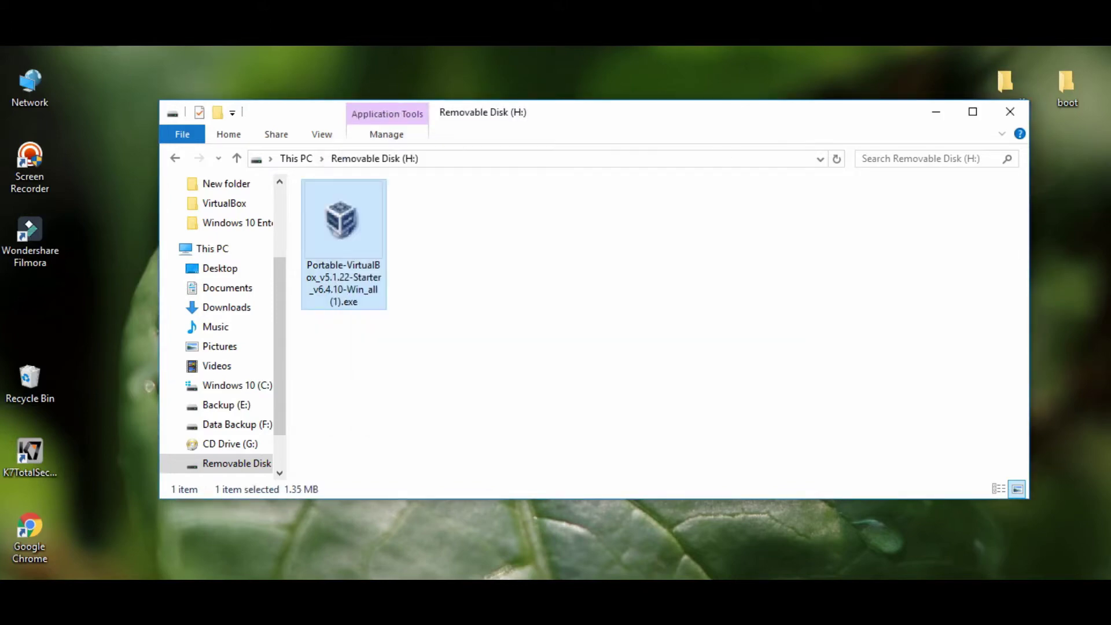
right_click(544, 324)
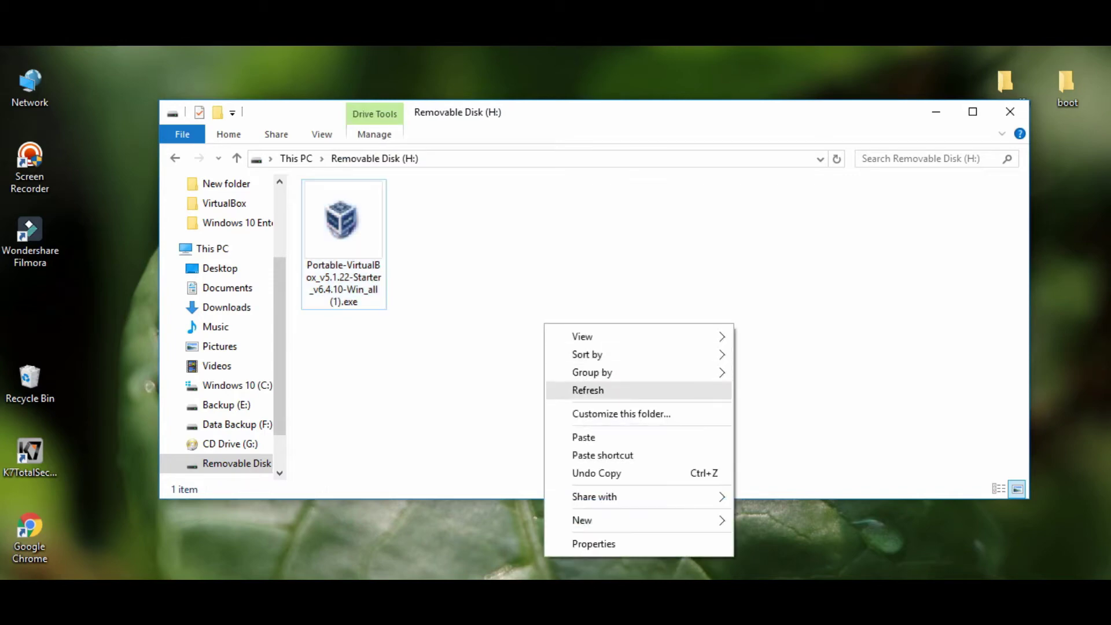
left_click(584, 389)
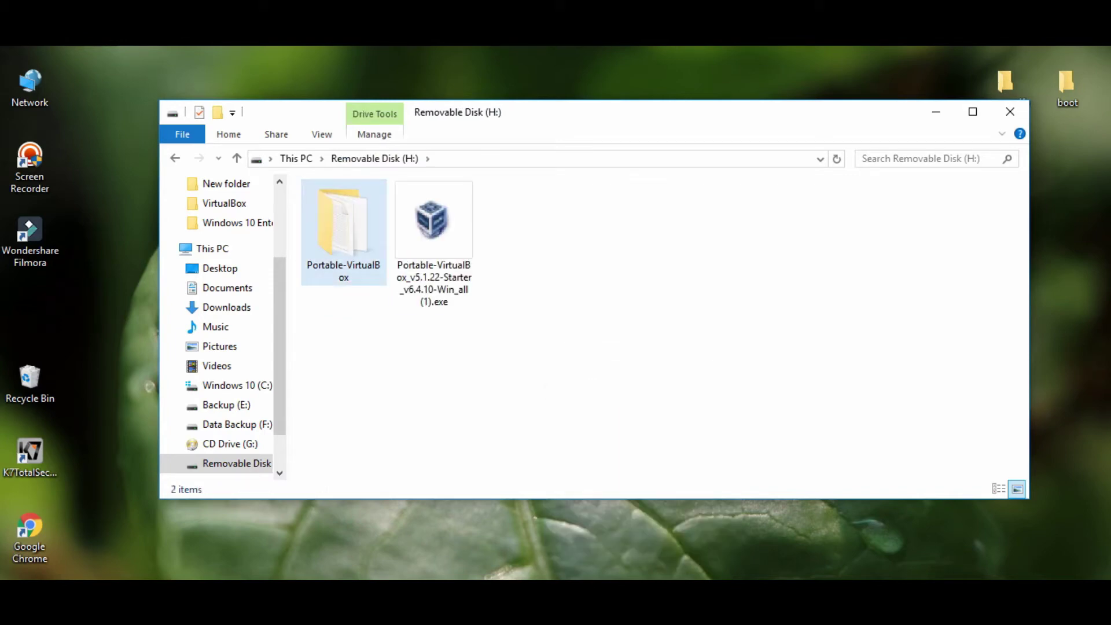
- Launch Portable-VirtualBox.exe from the extracted Portable-VirtualBox folder with English as the language, and dismiss the new-version notice
double_click(344, 231)
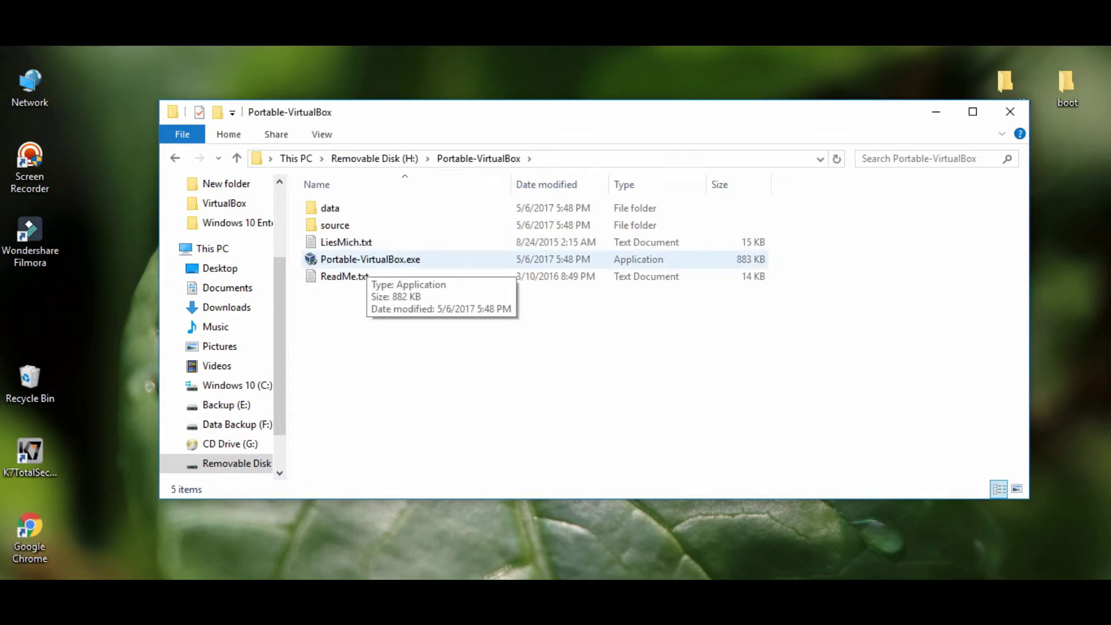
left_click(366, 260)
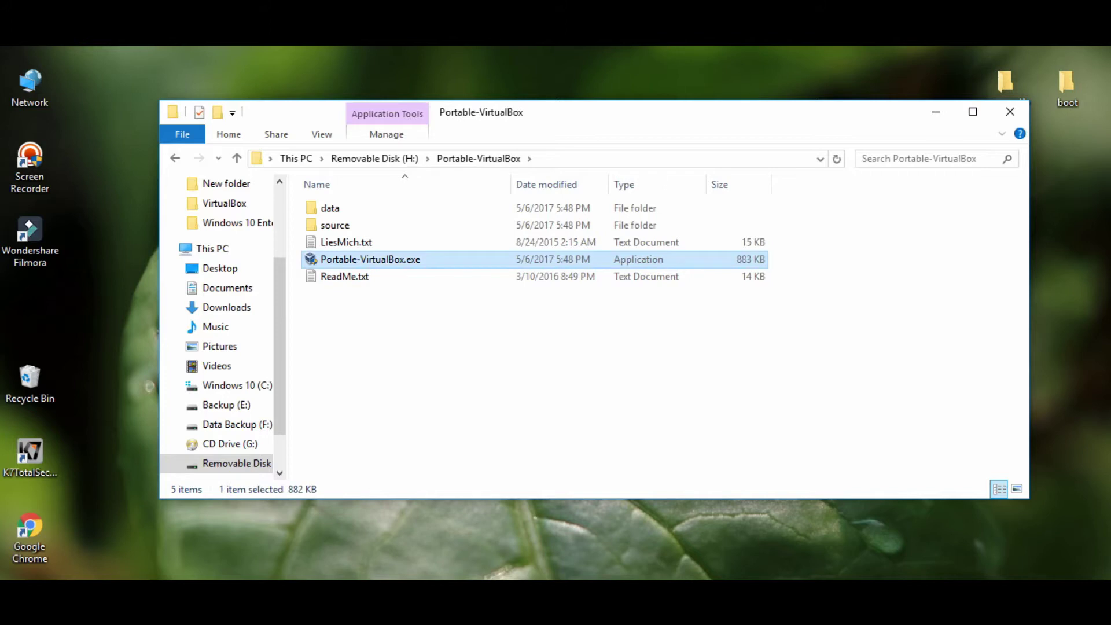
key("Return")
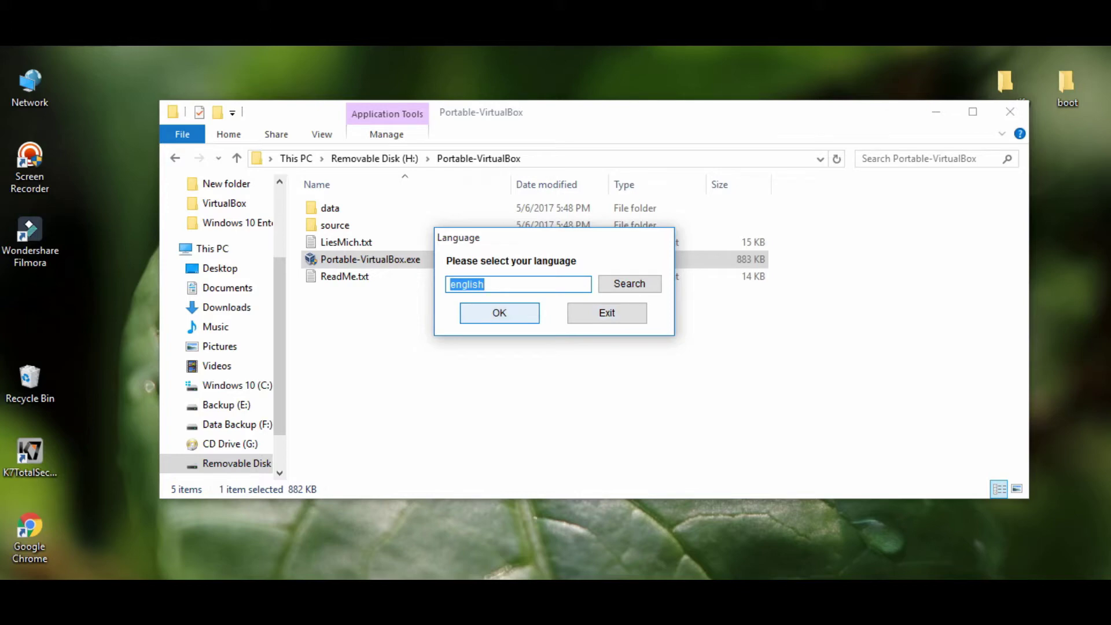
key("Return")
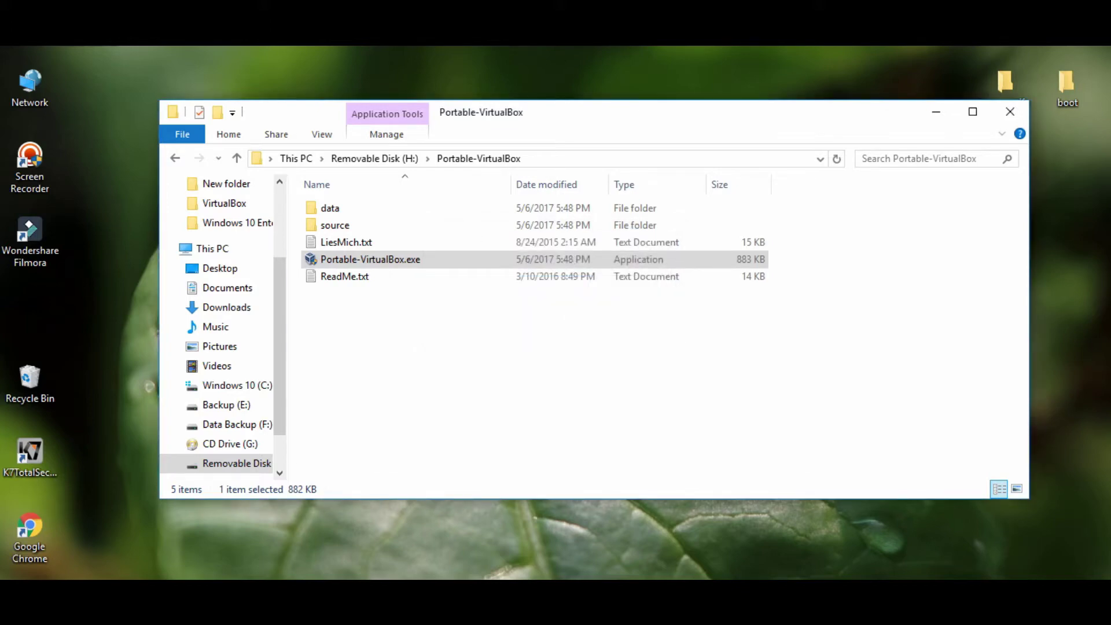
left_click_drag(508, 148, 614, 210)
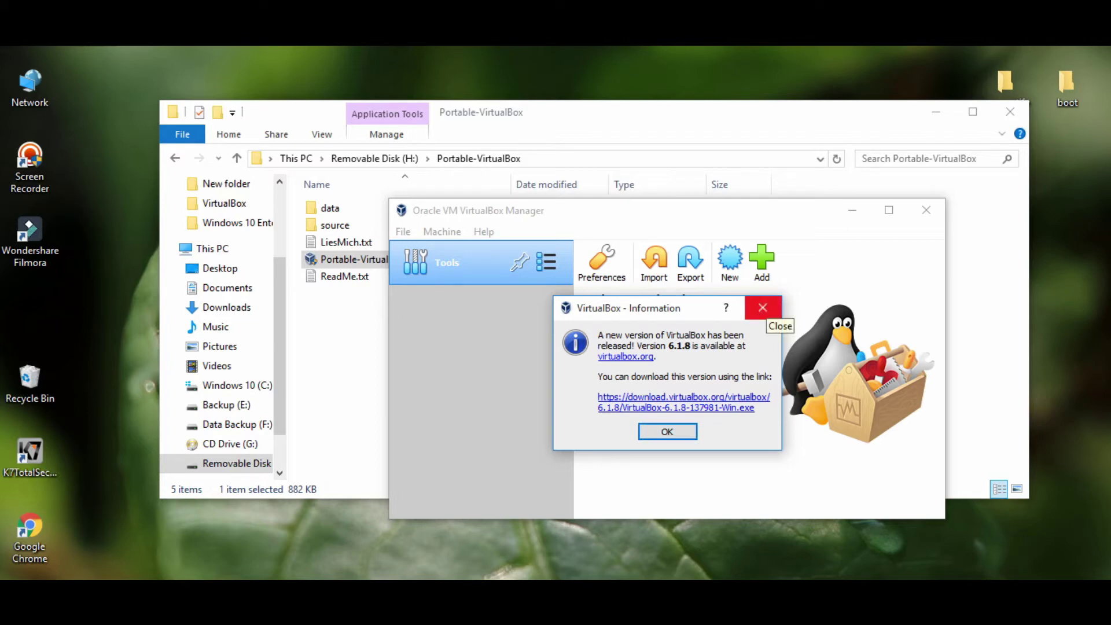
left_click(762, 308)
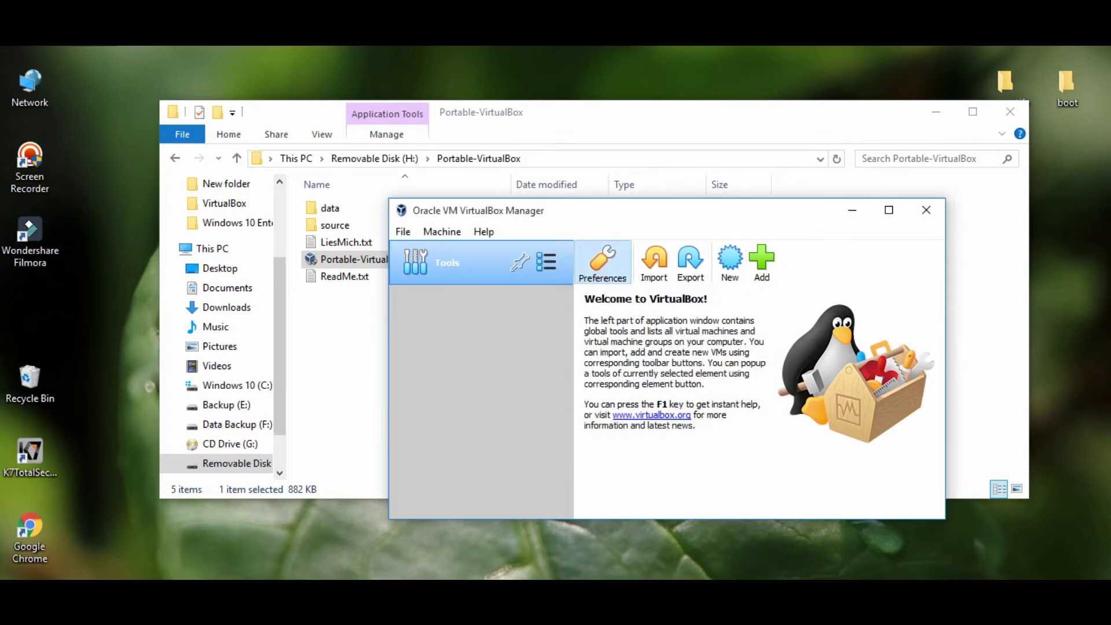
- Reset the default machine folder in the VirtualBox general preferences and save the preferences
left_click(601, 263)
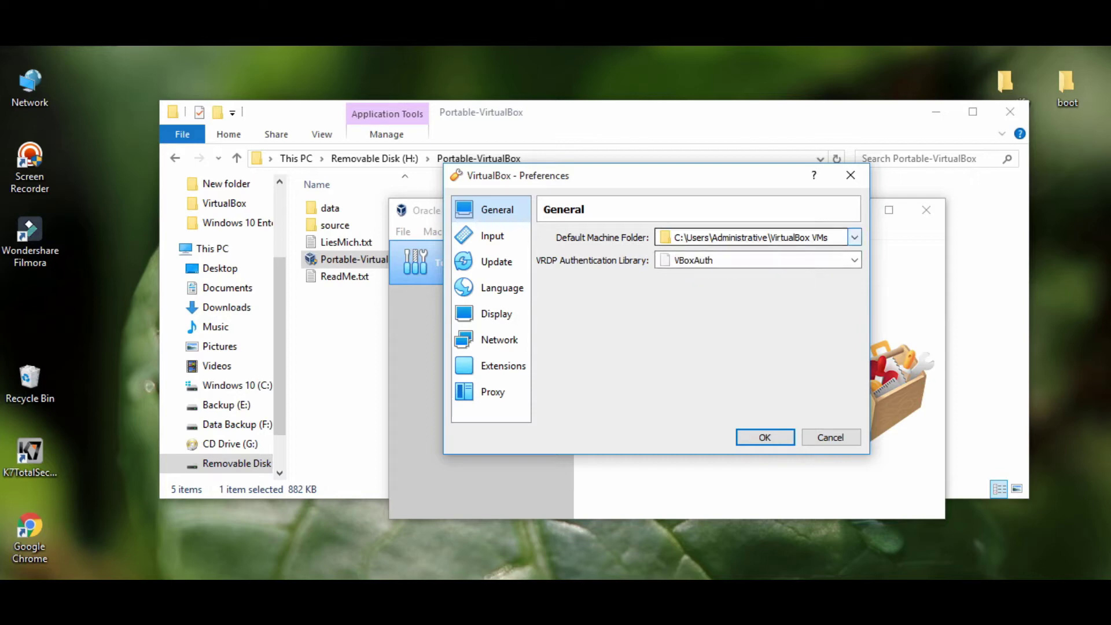
left_click(854, 237)
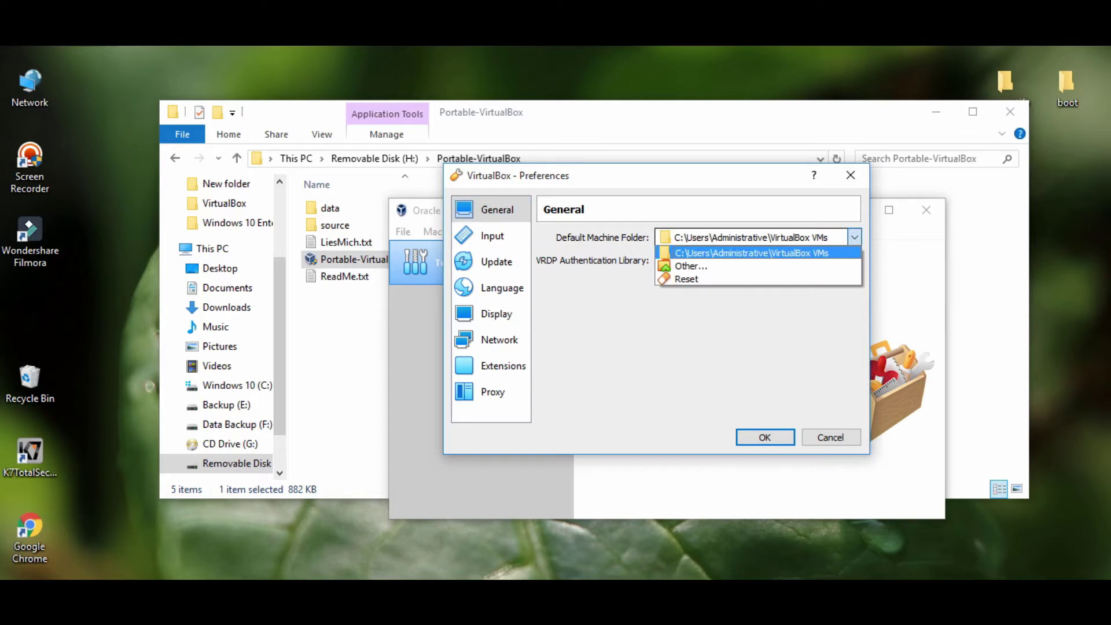
left_click(686, 279)
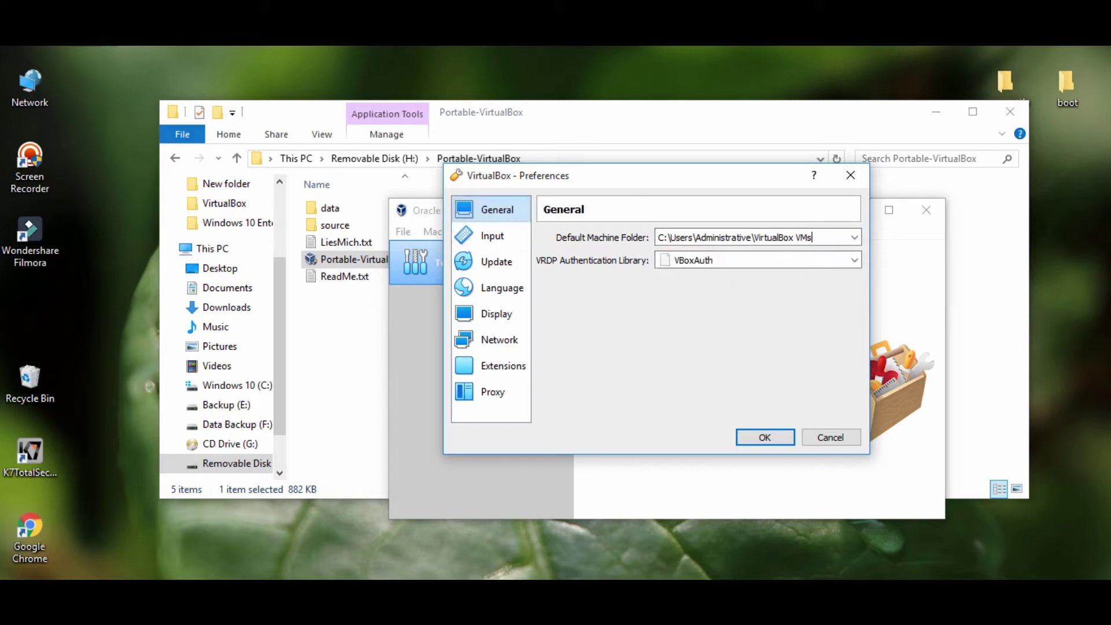
key("Return")
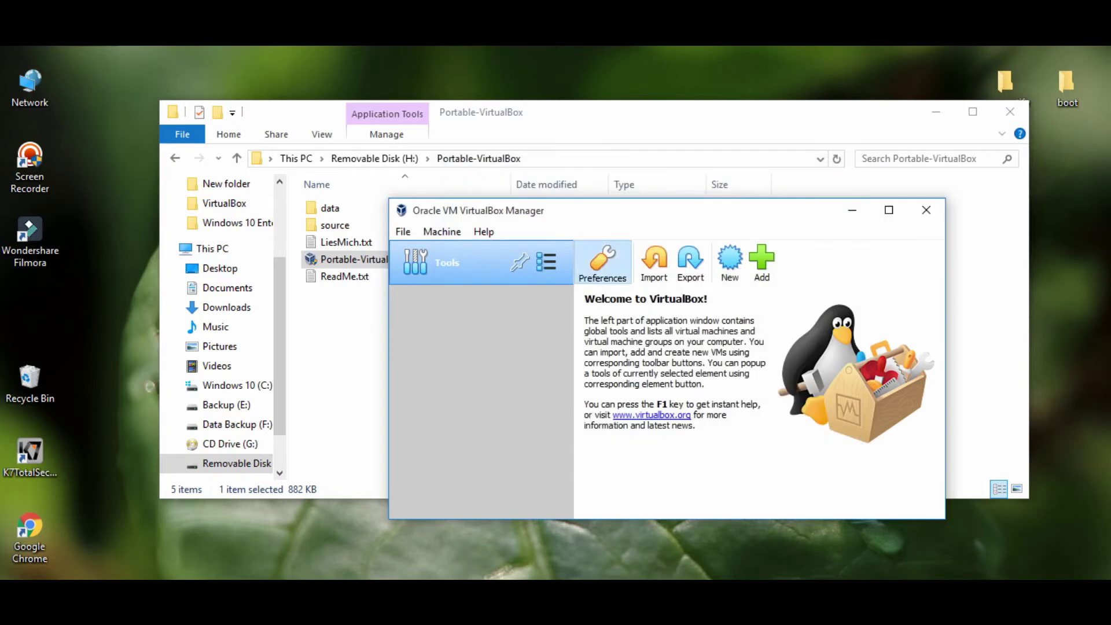
- Set the default machine folder to H:\Portable-VirtualBox on Removable Disk (H:) in the general preferences and save them
left_click(602, 261)
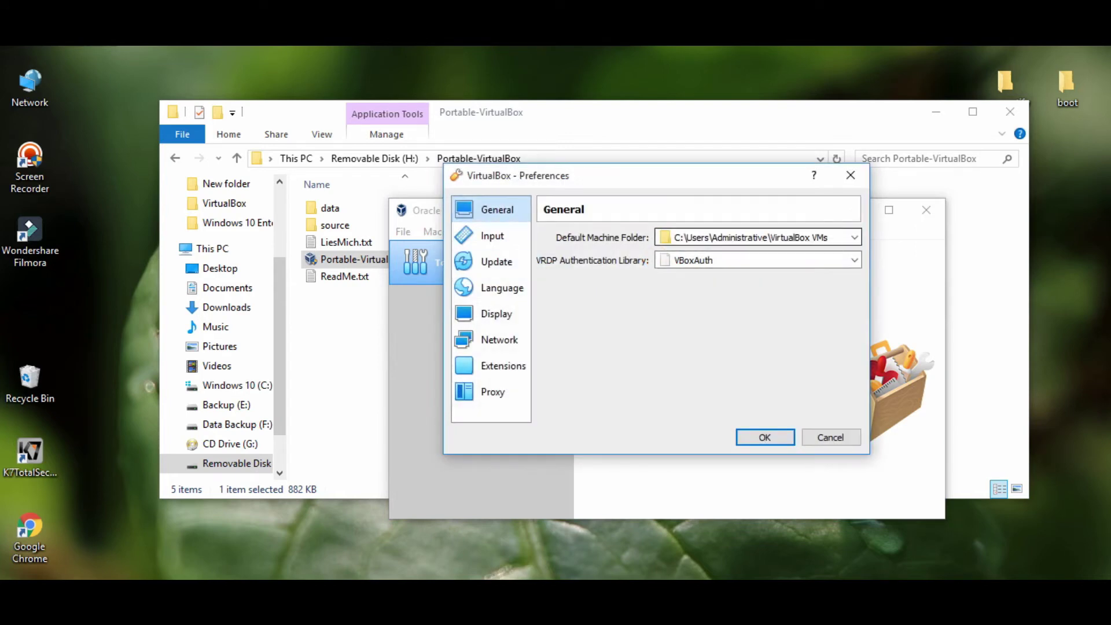
left_click(853, 237)
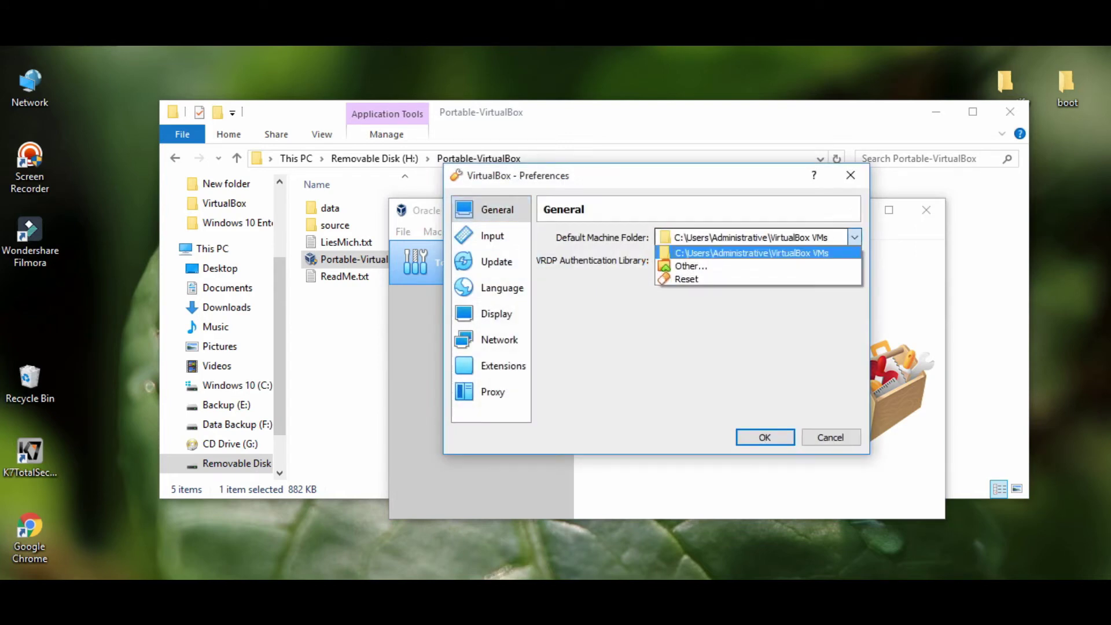
left_click(690, 265)
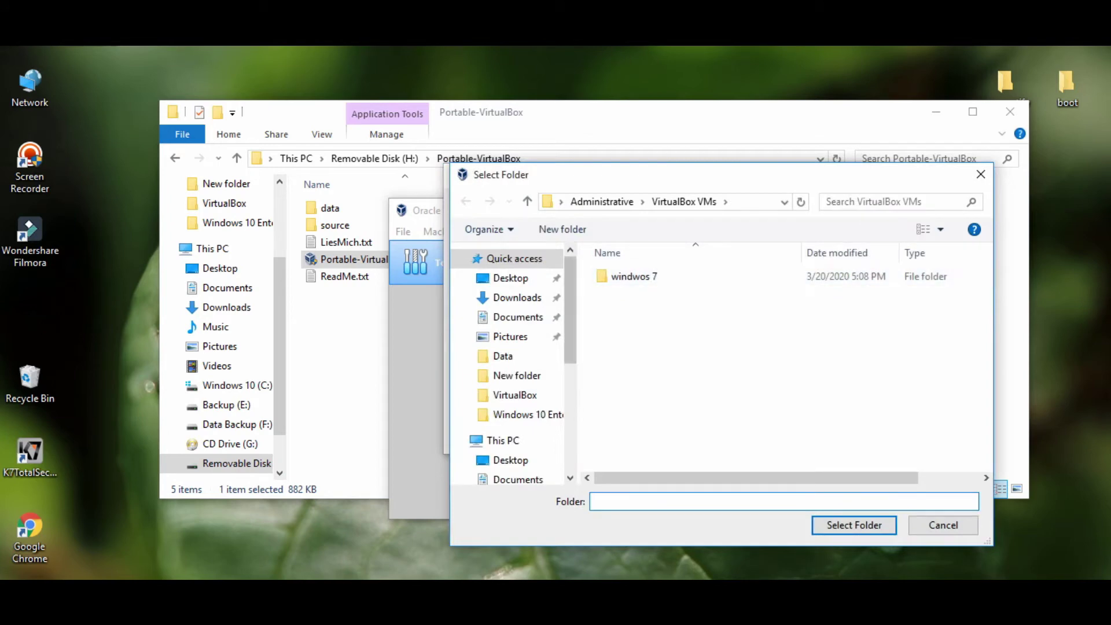
scroll(509, 364, "down", 4)
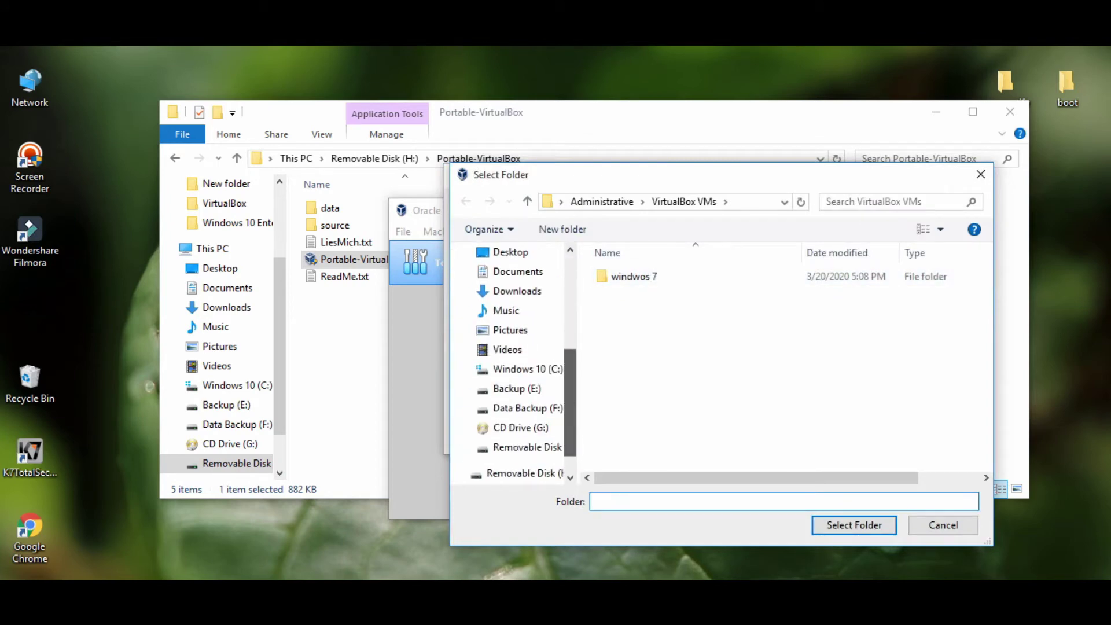
key("super+e")
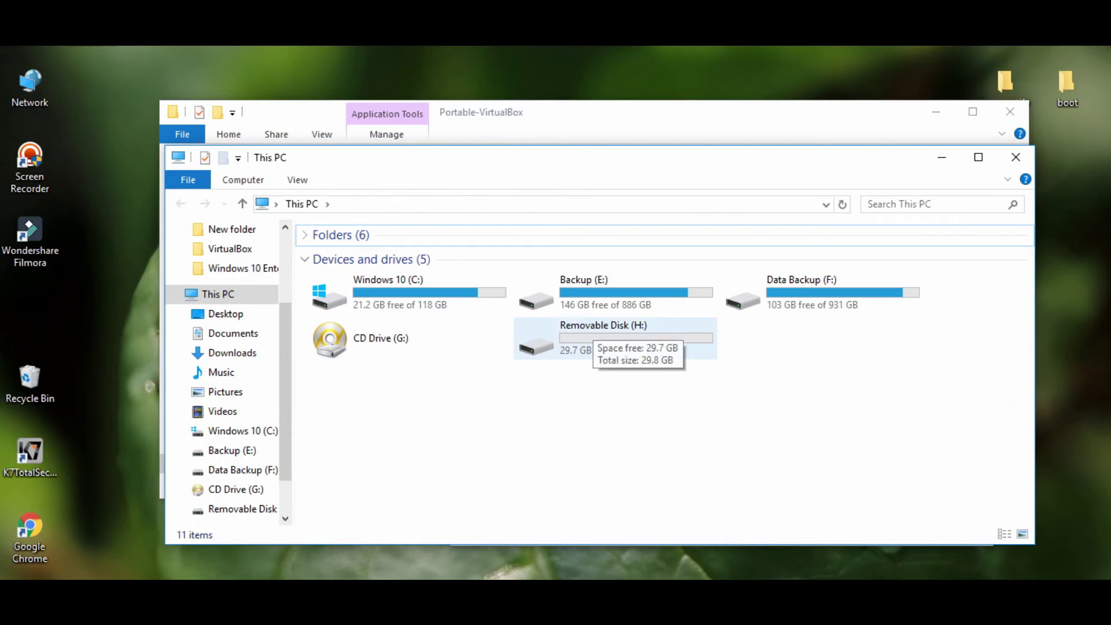
left_click(1015, 157)
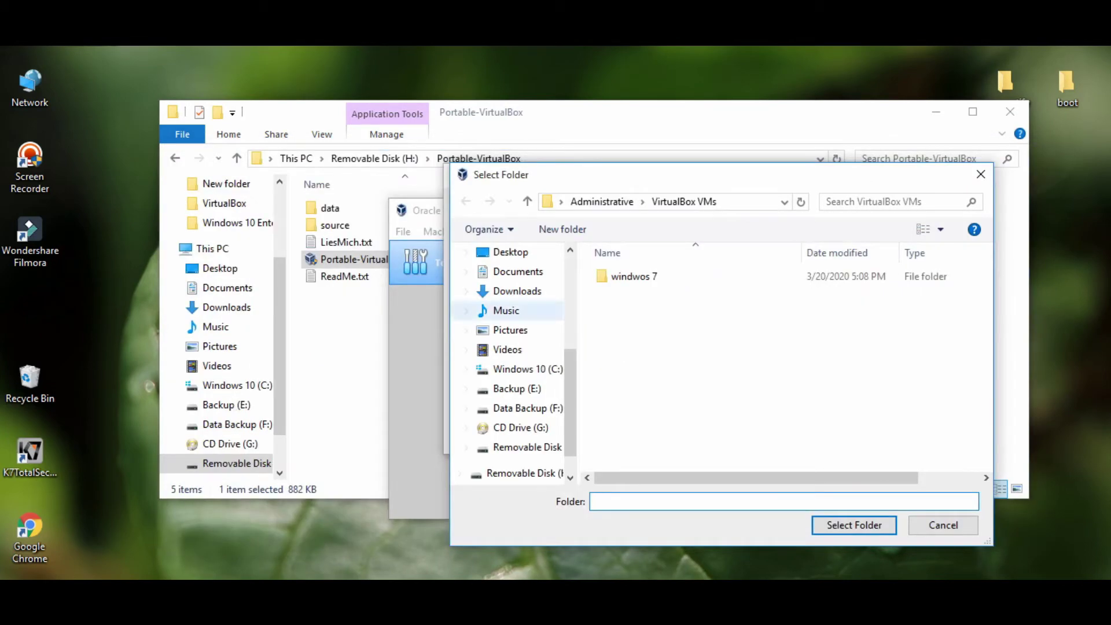
left_click(527, 447)
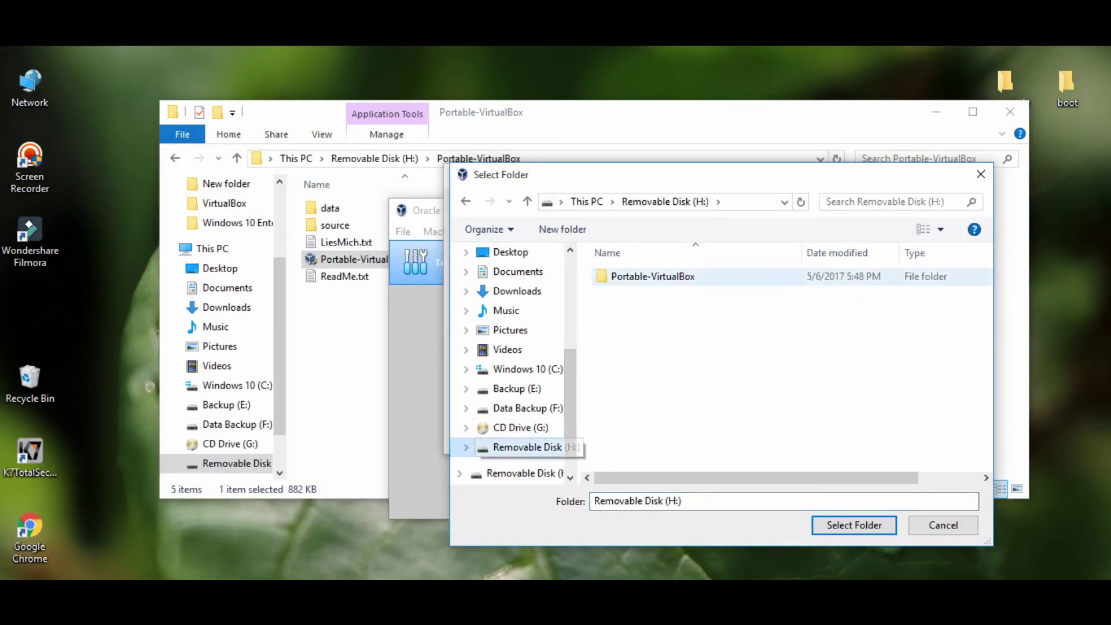
left_click(652, 275)
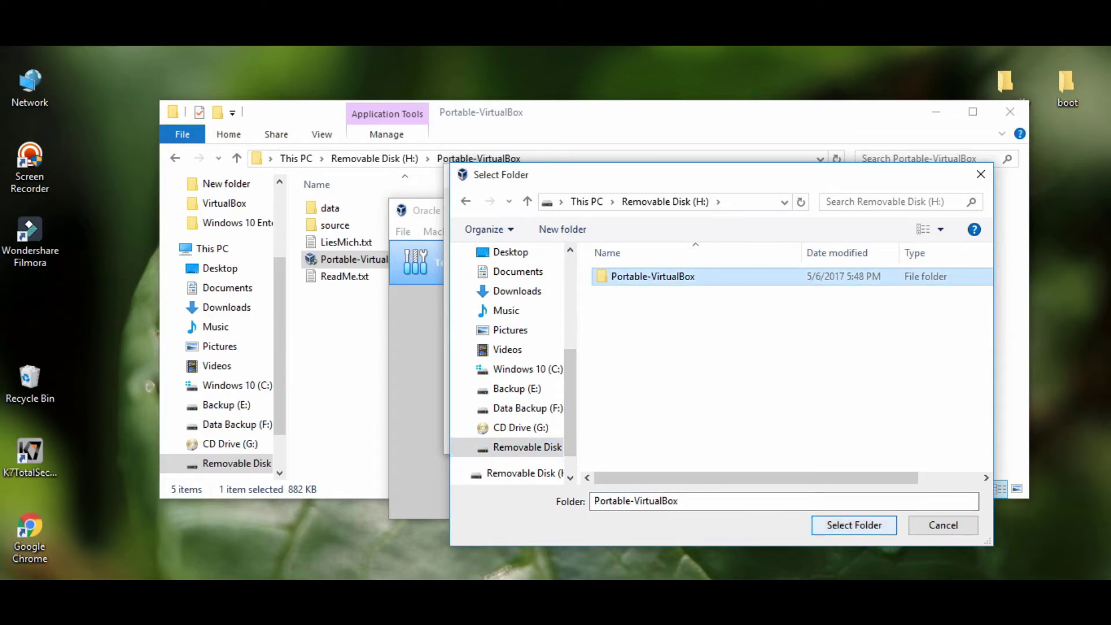
left_click(854, 524)
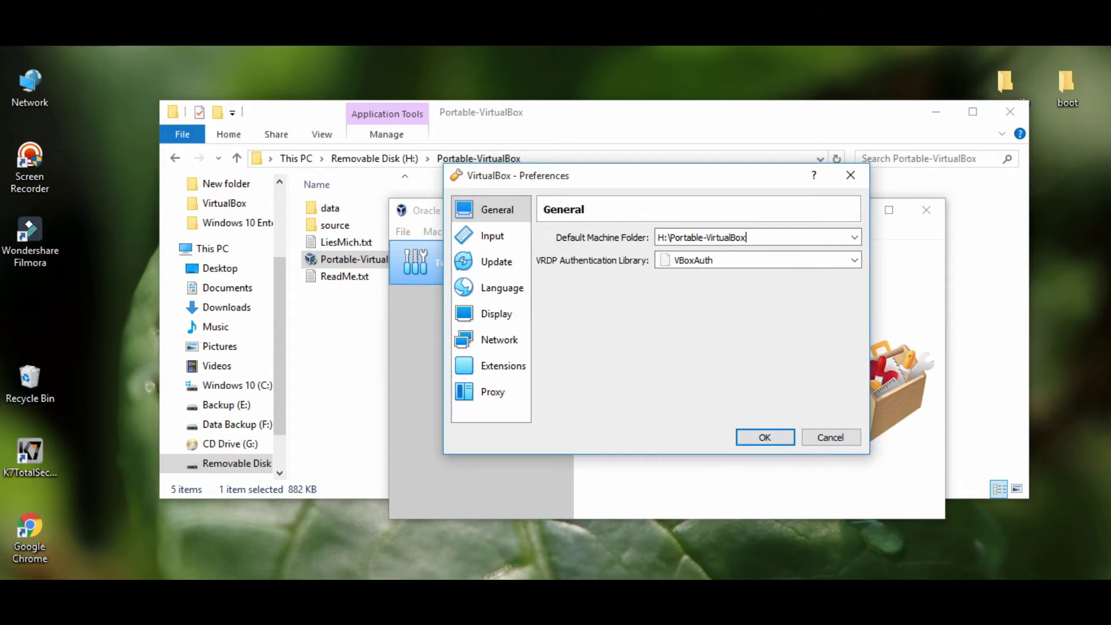
key("Return")
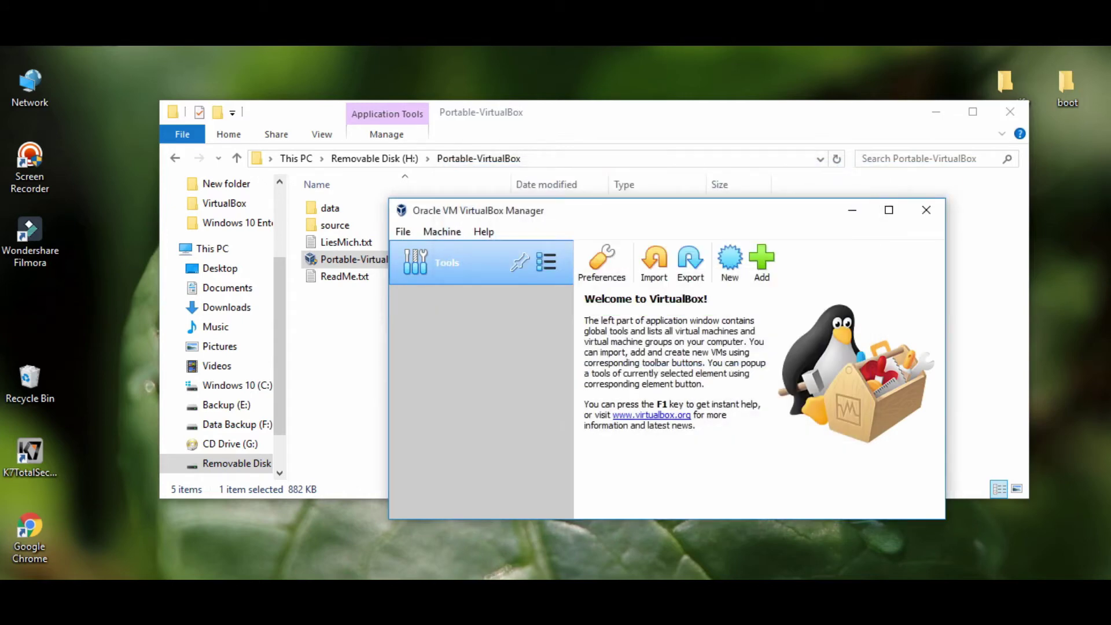
- Start a new virtual machine named windows 10 in H:\Portable-VirtualBox, with type Microsoft Windows and version Windows 10 (64-bit)
left_click_drag(752, 210, 822, 269)
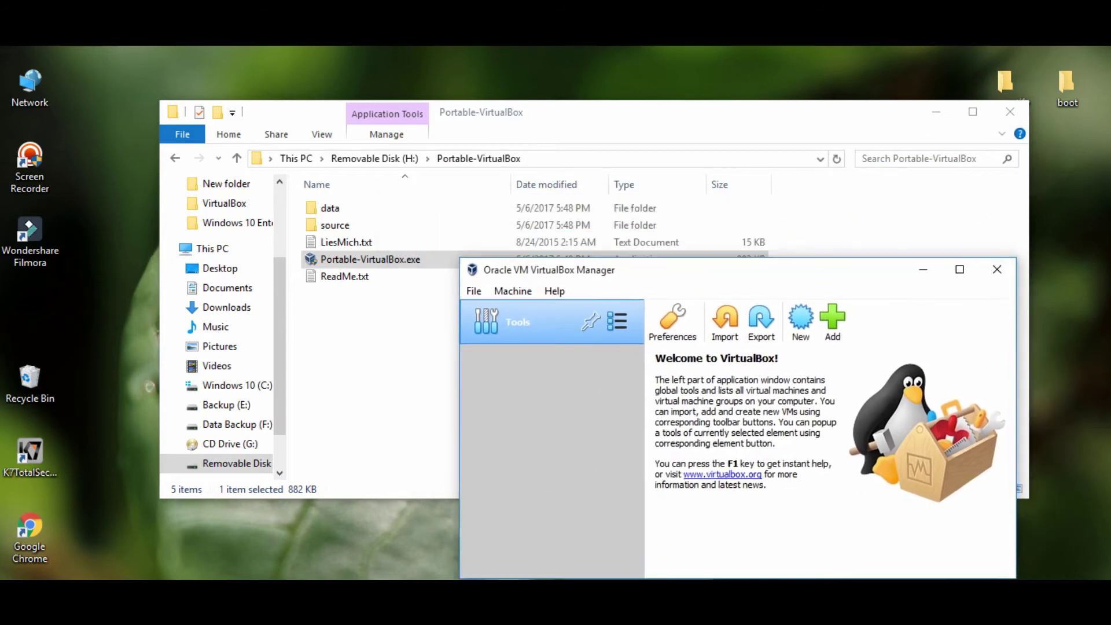
left_click_drag(707, 270, 680, 244)
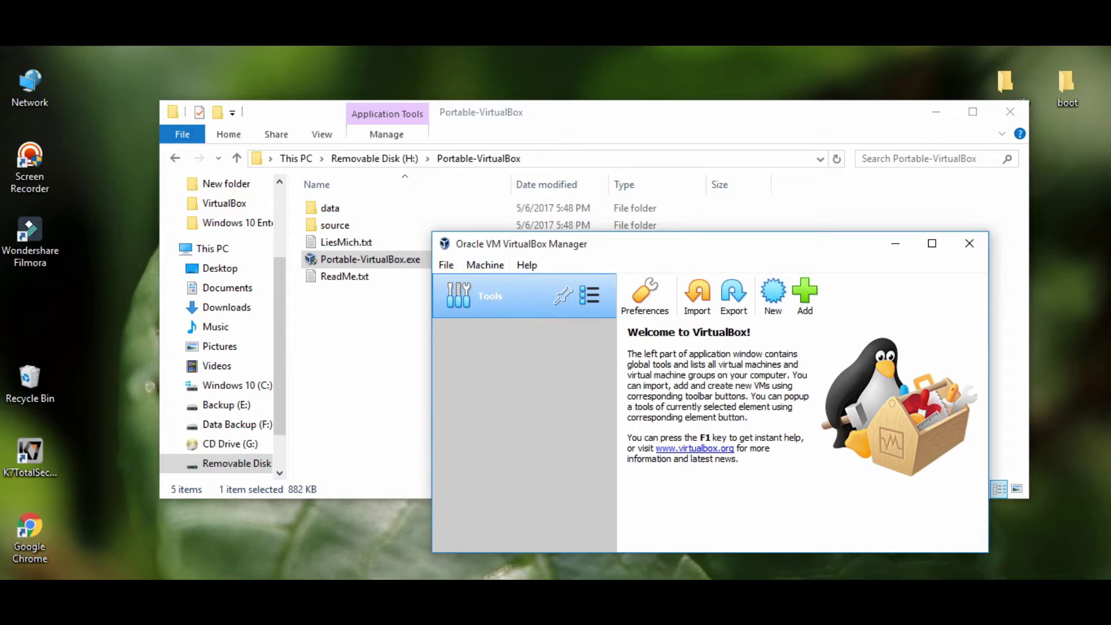
left_click(773, 294)
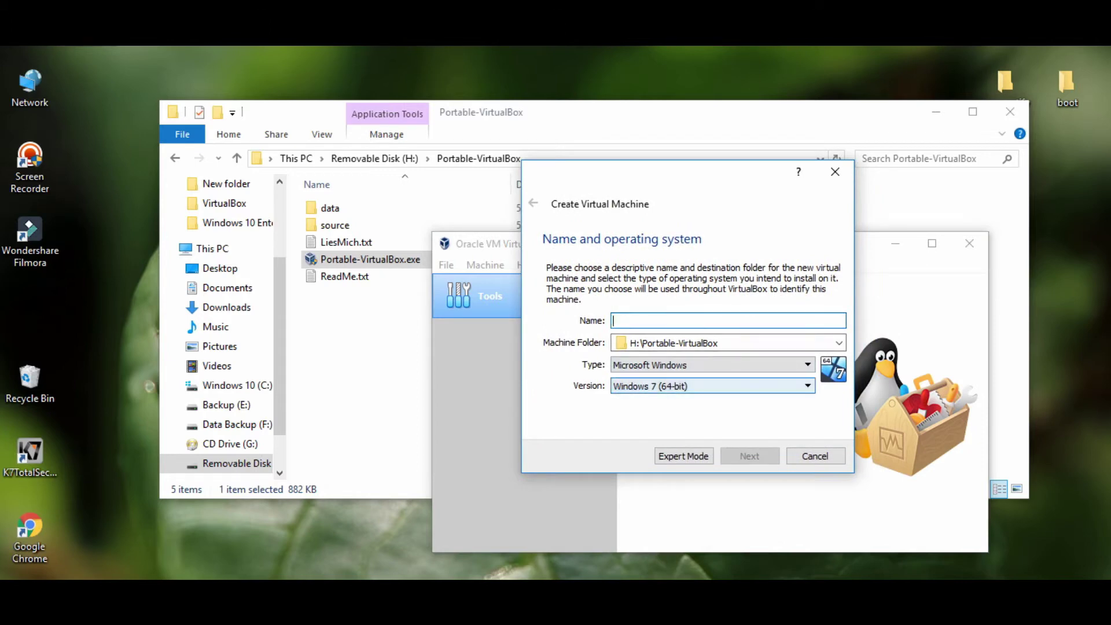
left_click(712, 385)
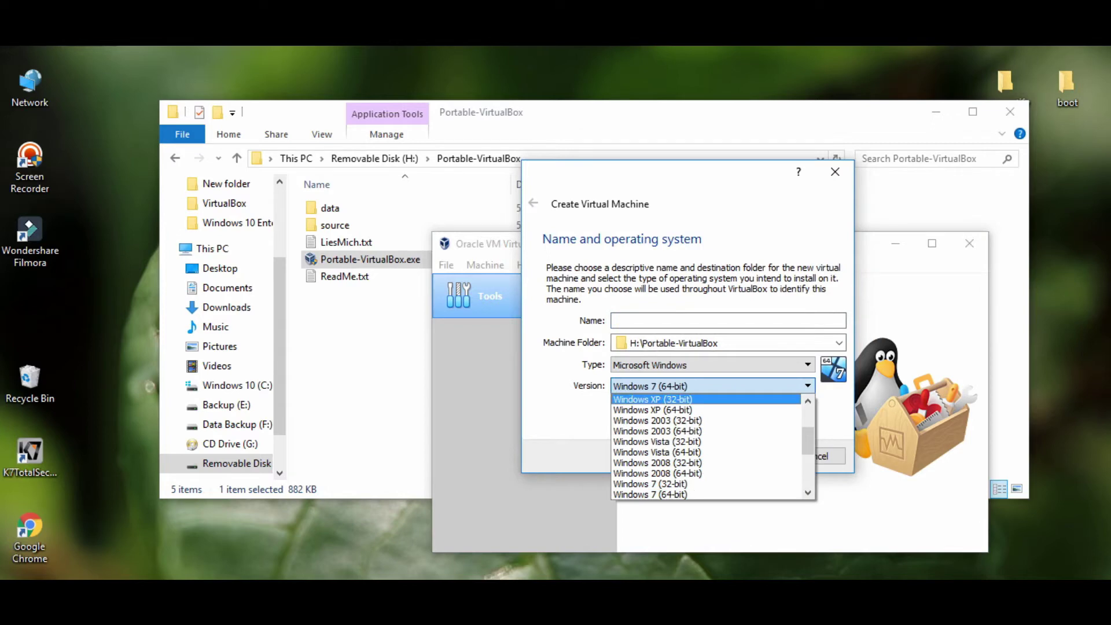
scroll(705, 445, "down", 4)
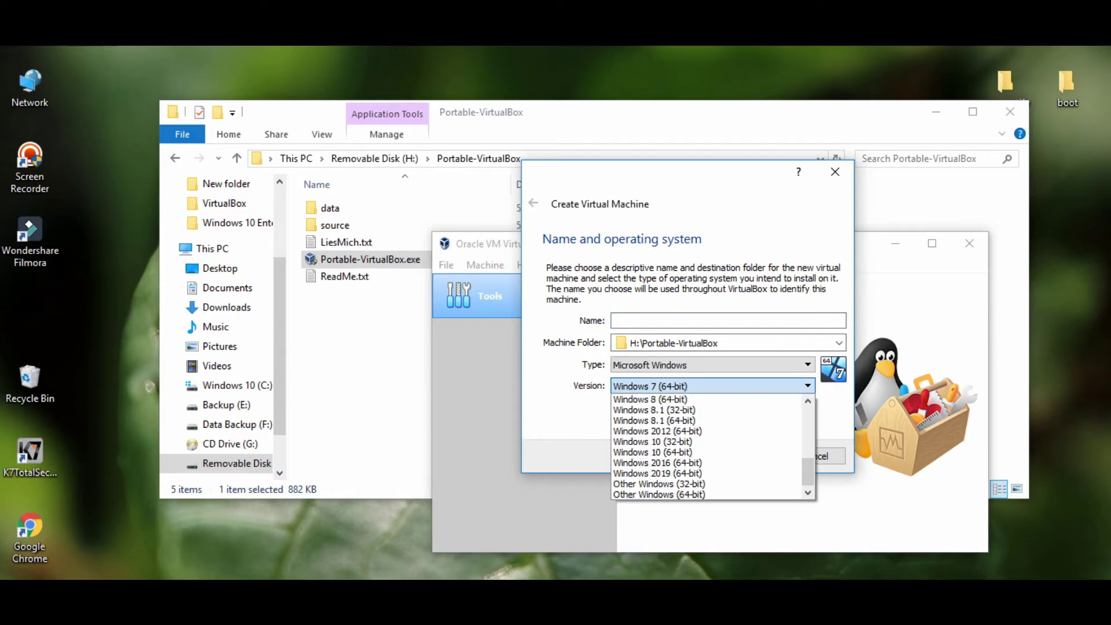
scroll(706, 445, "up", 1)
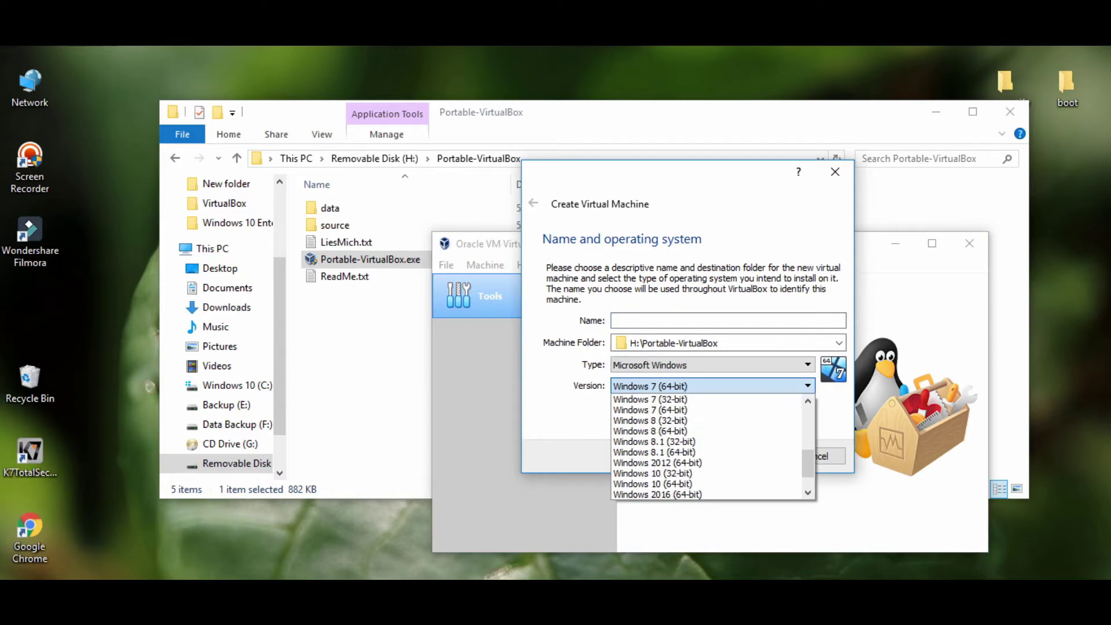
left_click(712, 364)
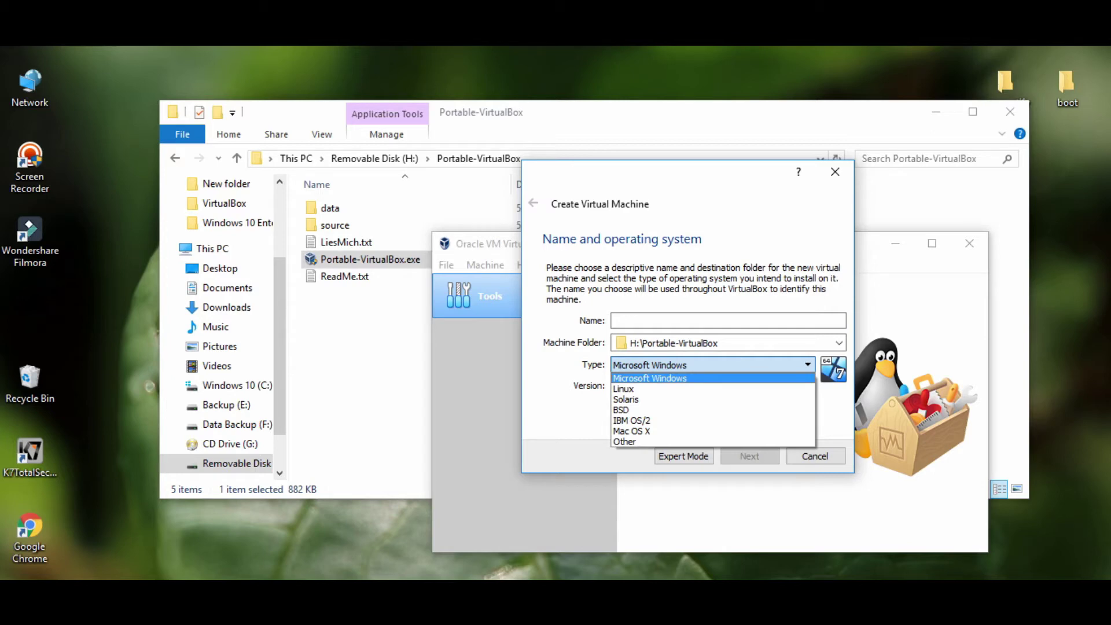
left_click(727, 320)
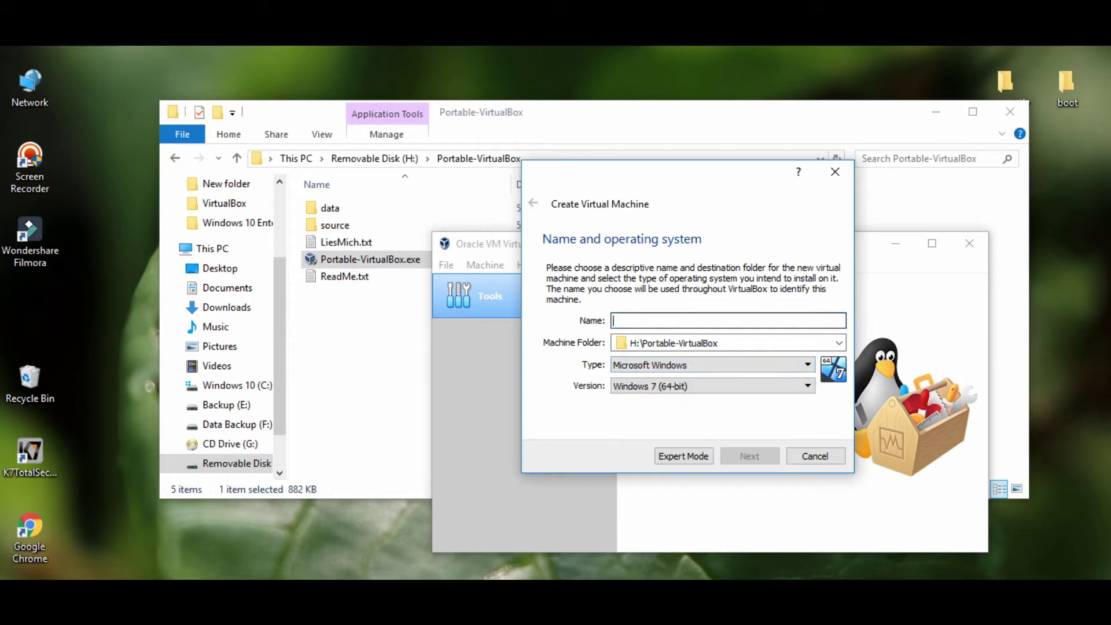
type("windows ")
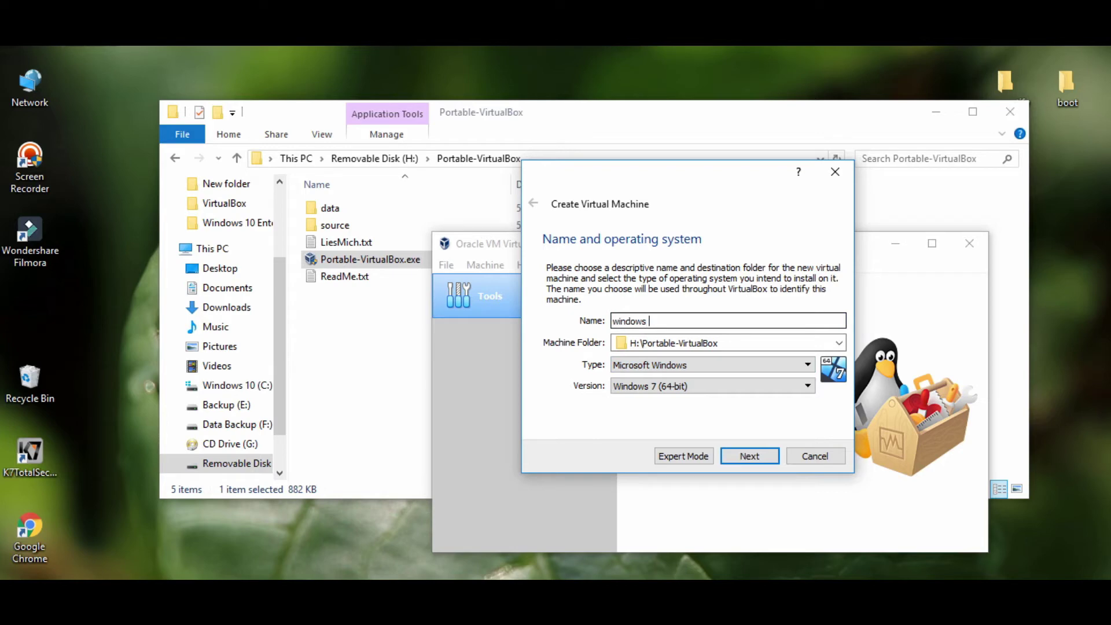
type("64")
key("BackSpace")
key("BackSpace")
type("10")
left_click(711, 386)
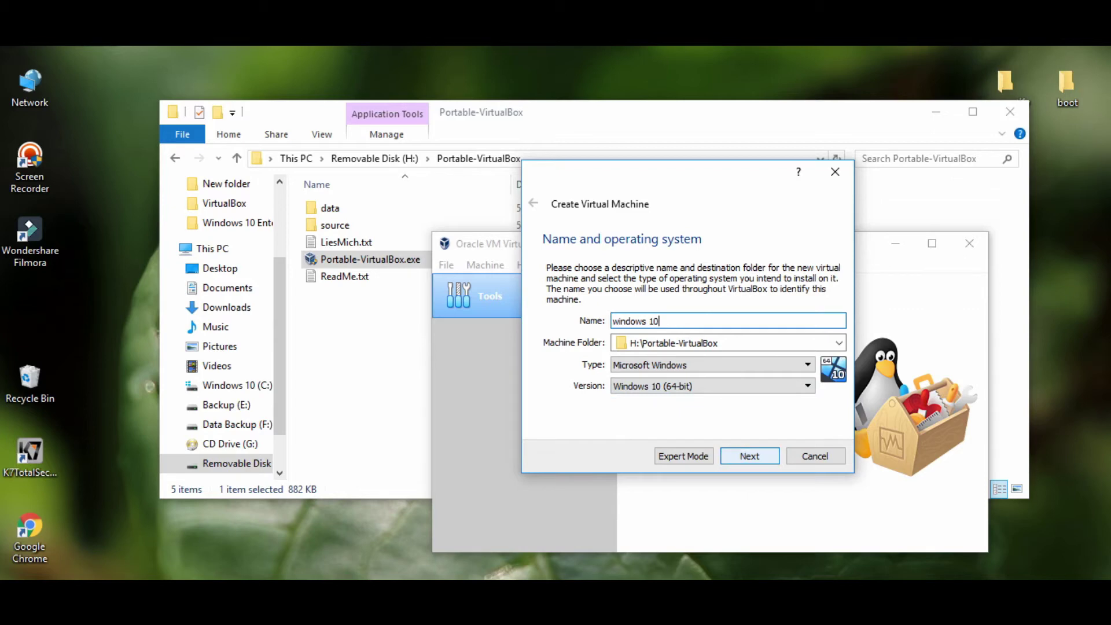
left_click(749, 456)
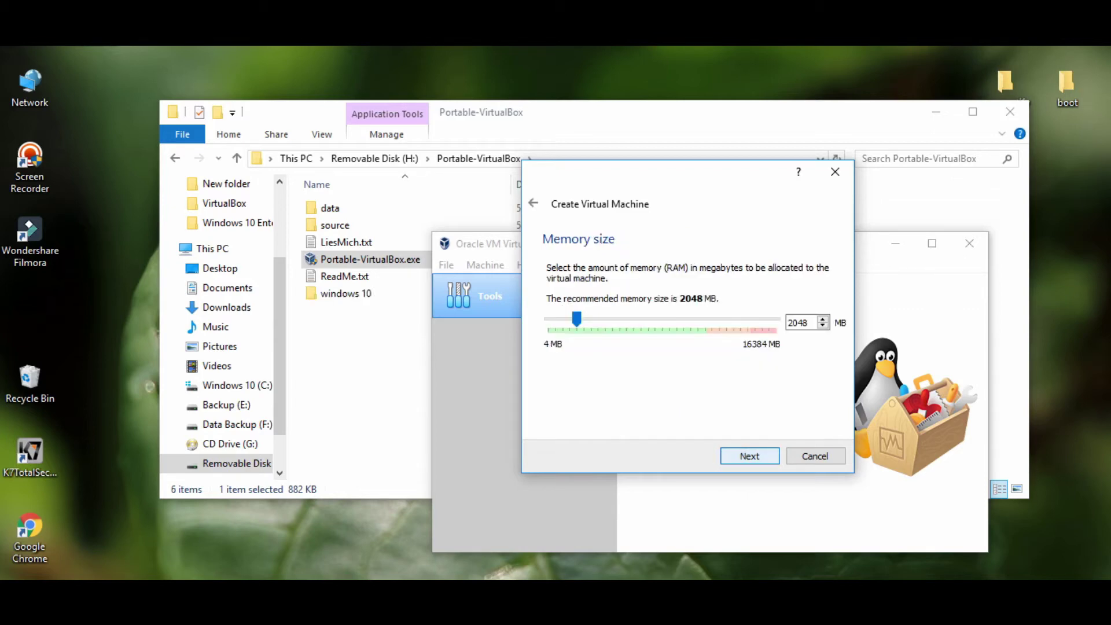
- Accept 2048 MB of memory and create a dynamically allocated 50.00 GB VDI hard disk, windows 10.vdi, finishing the virtual machine
key("Return")
key("Return")
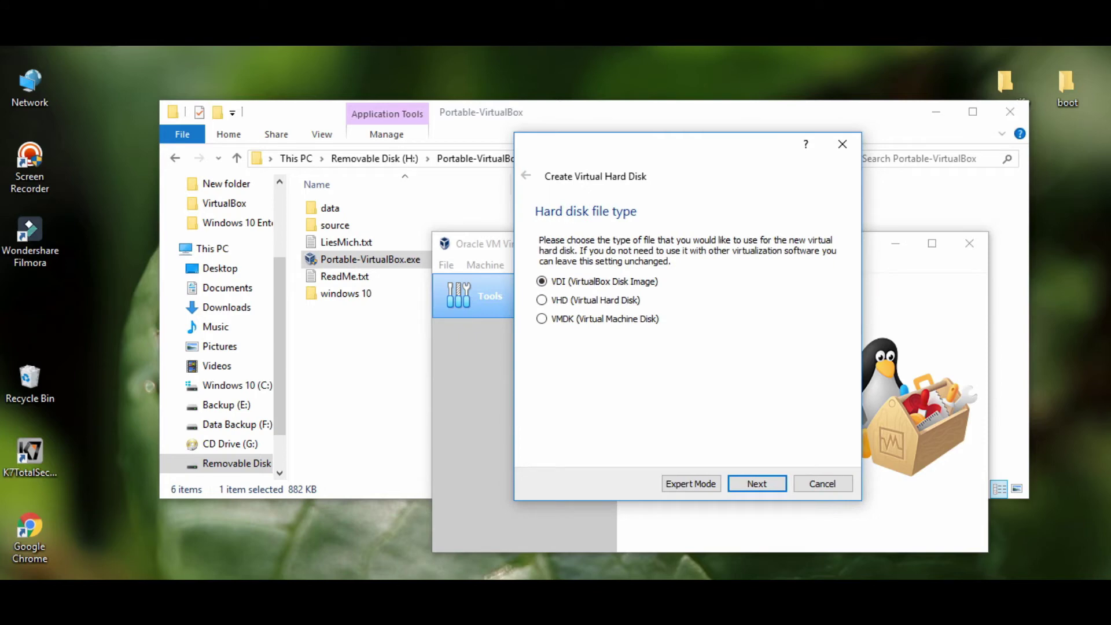
key("Return")
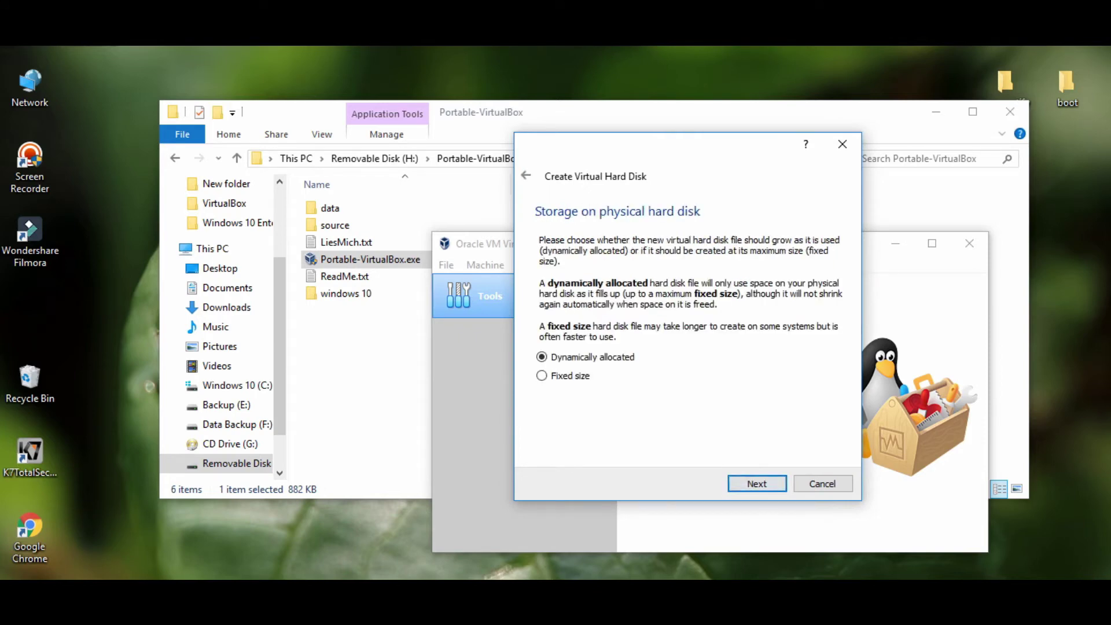
key("Return")
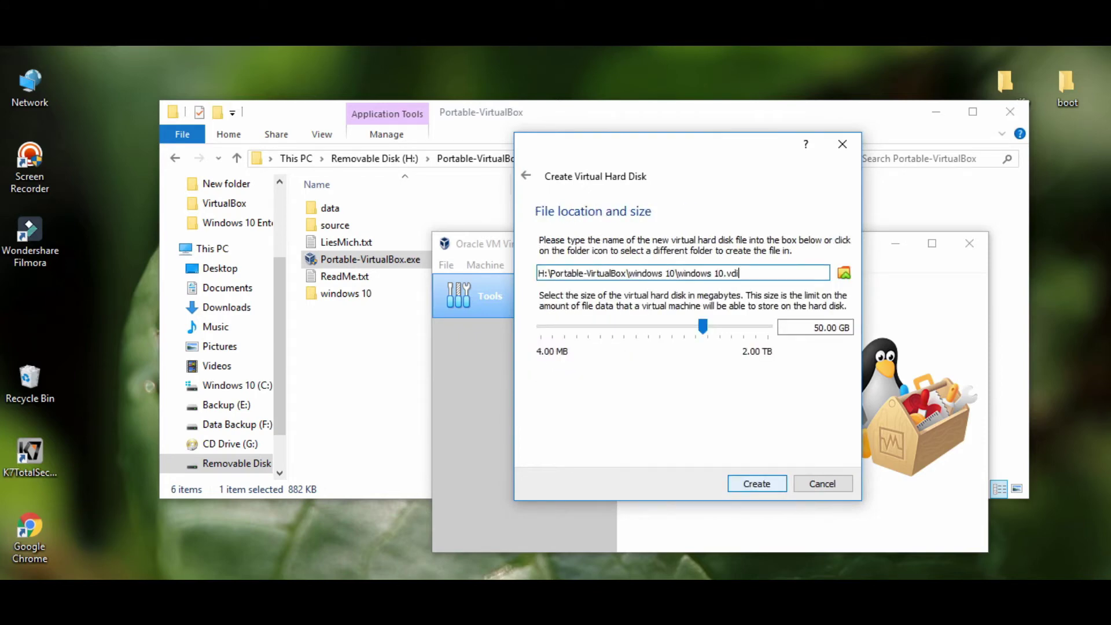
key("Return")
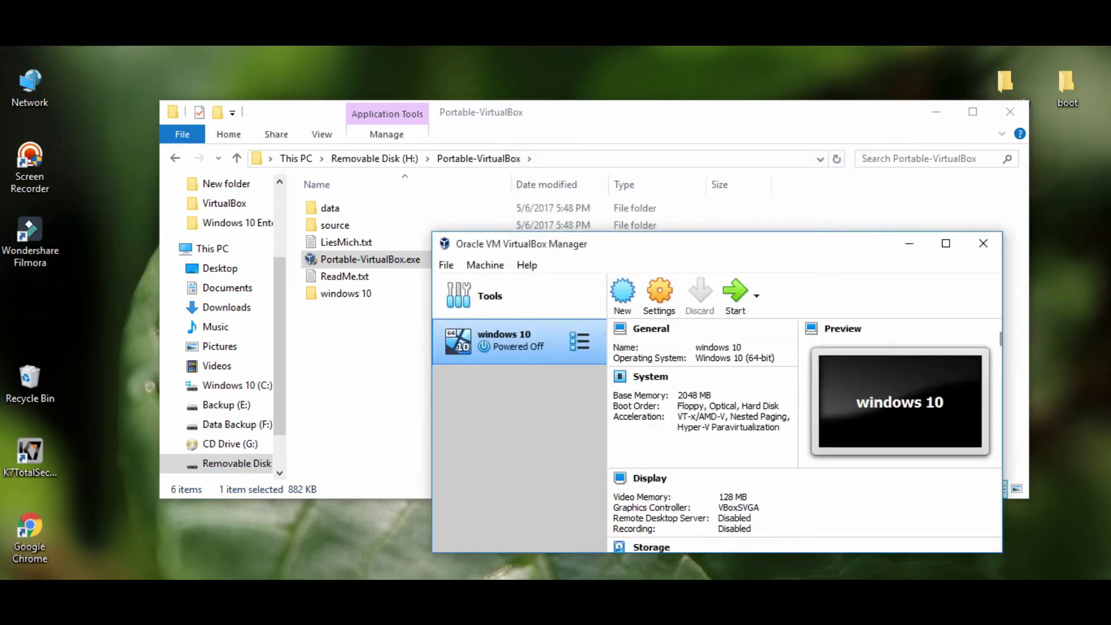
- Load W10X64.ENT.N.LTSB.ENU.FEB2017.ISO from the desktop's VirtualBox folder into the windows 10 machine's empty optical drive and save the settings
left_click_drag(717, 232, 629, 124)
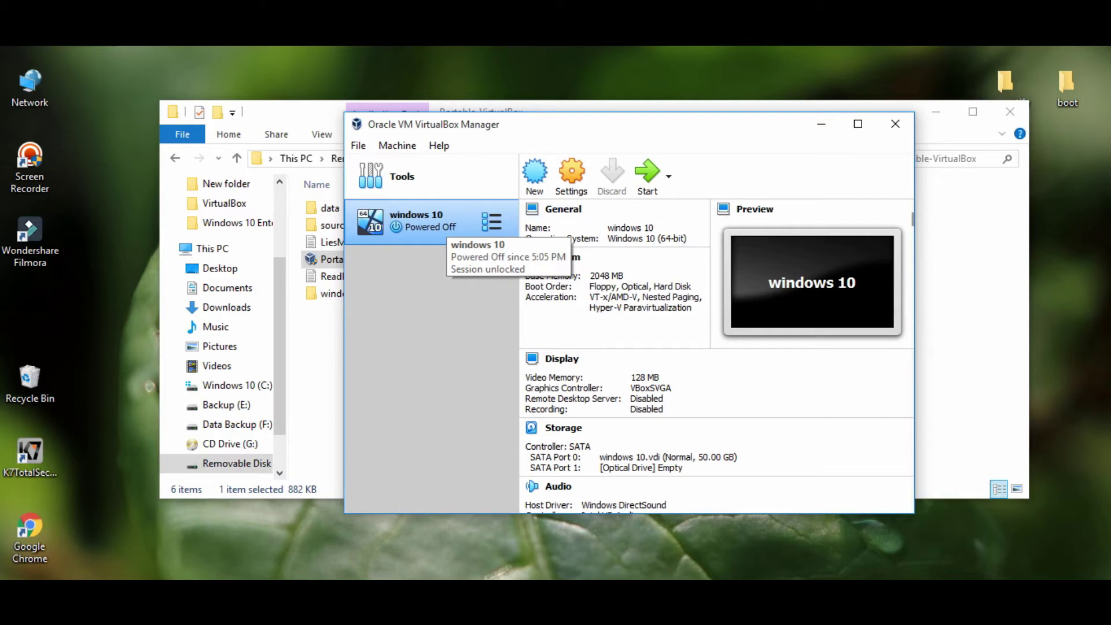
left_click(571, 174)
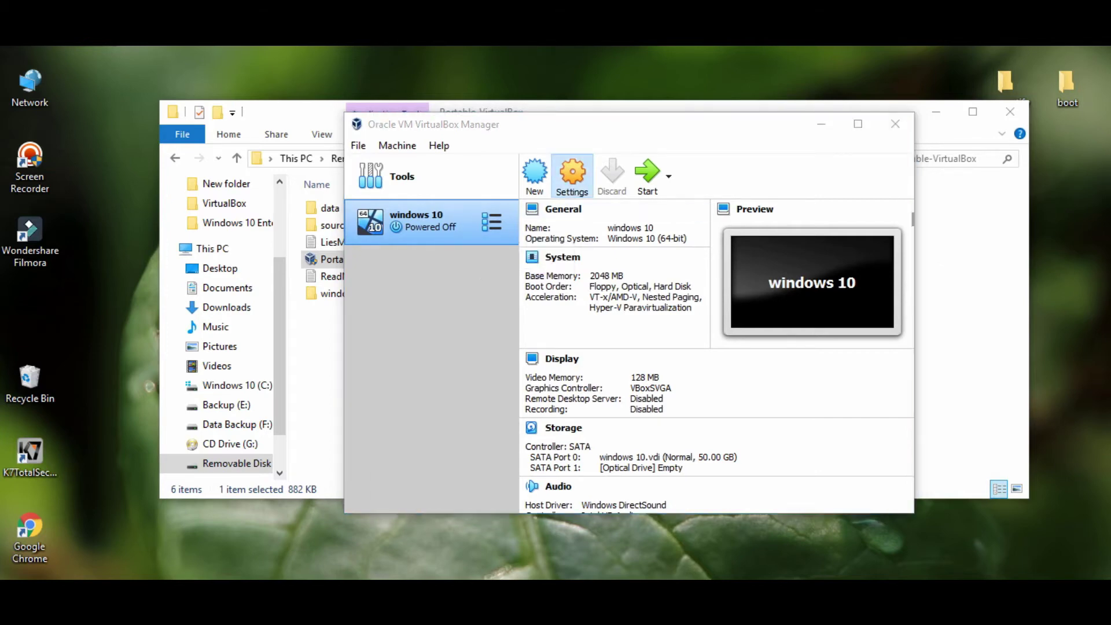
left_click(420, 223)
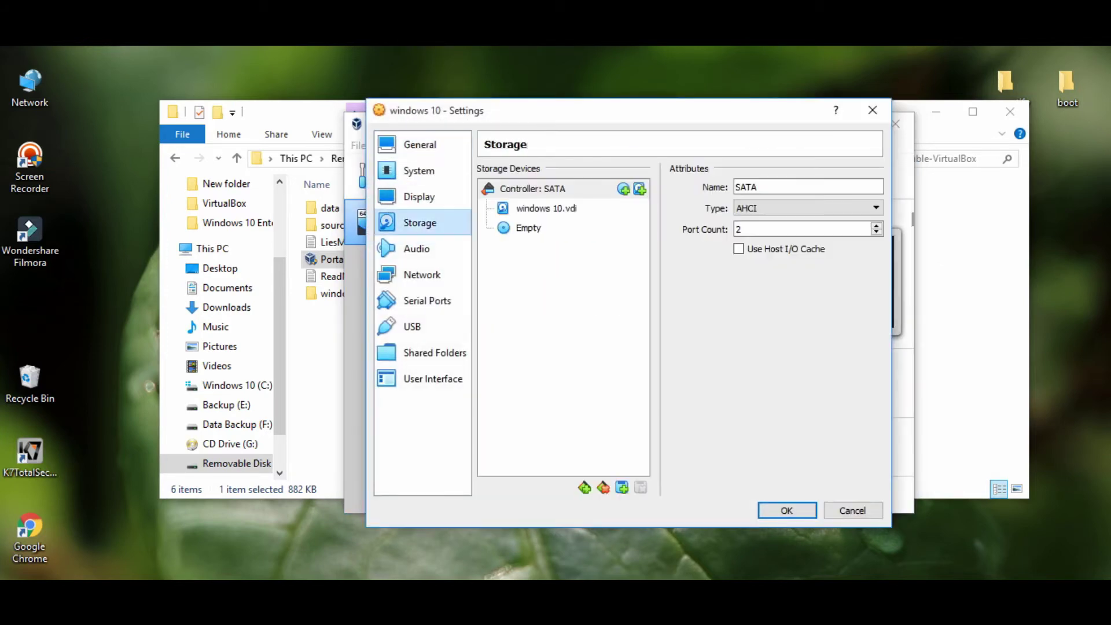
left_click(528, 228)
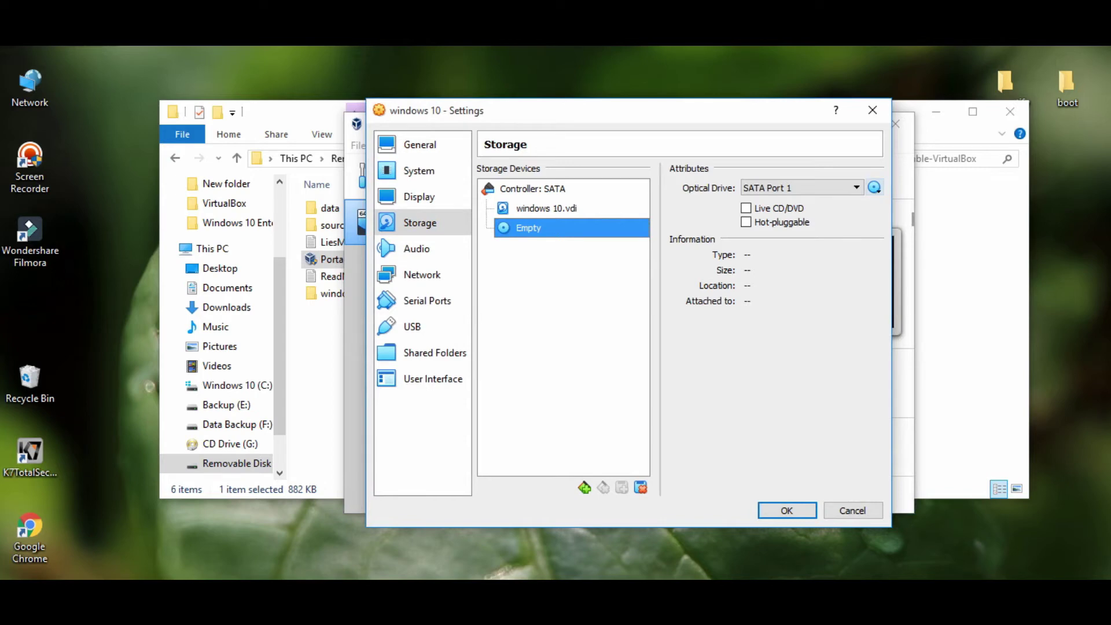
left_click(874, 187)
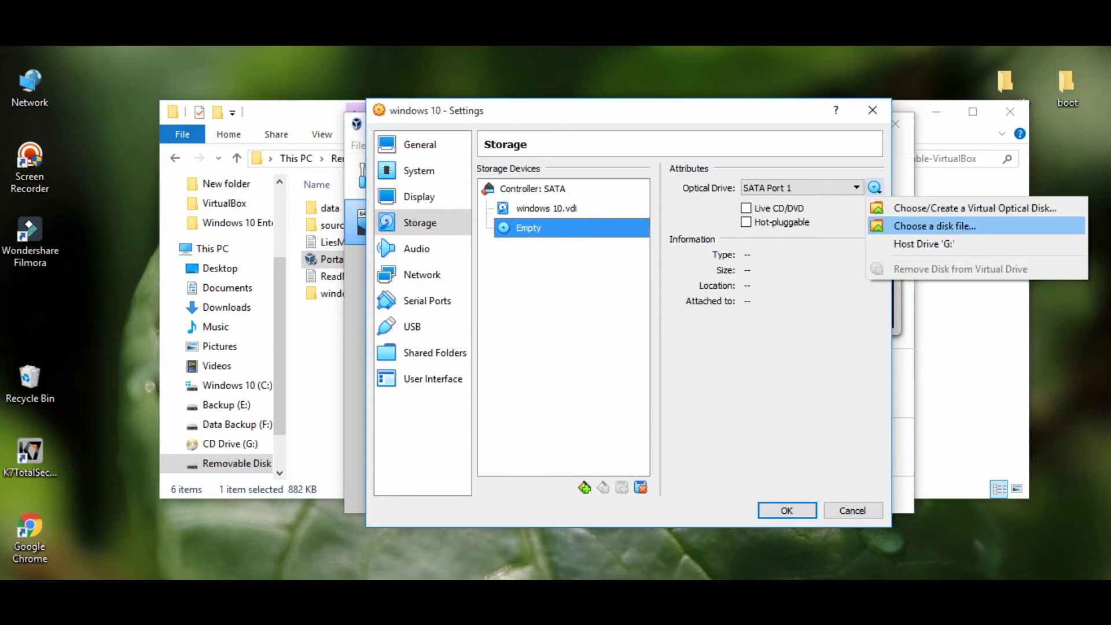
left_click(934, 226)
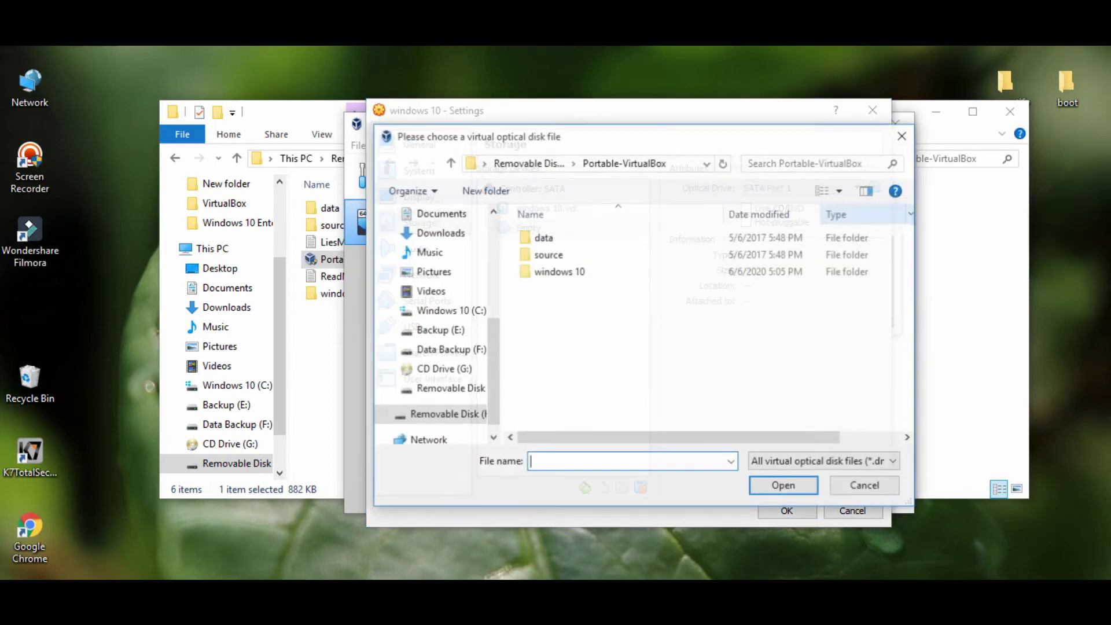
scroll(434, 324, "up", 4)
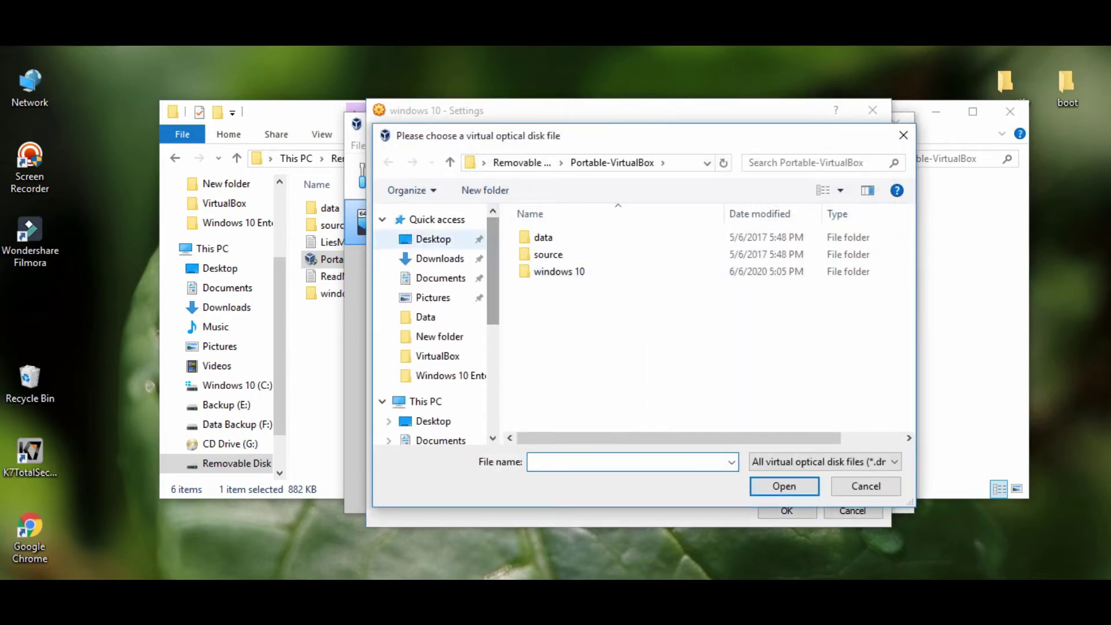
left_click(433, 239)
double_click(656, 344)
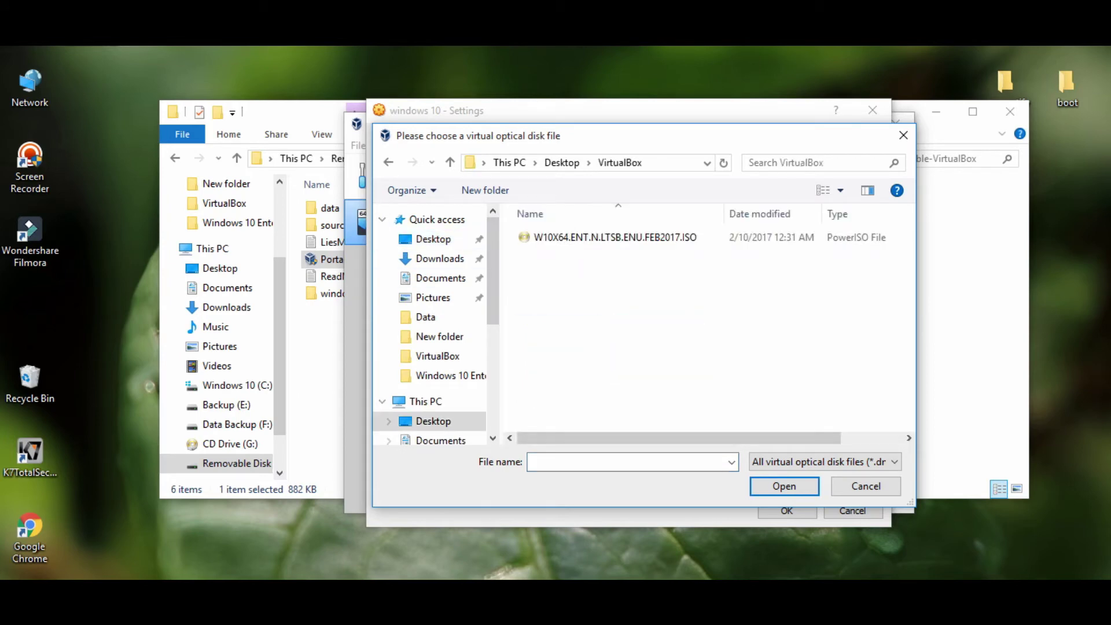
left_click(614, 237)
left_click(784, 486)
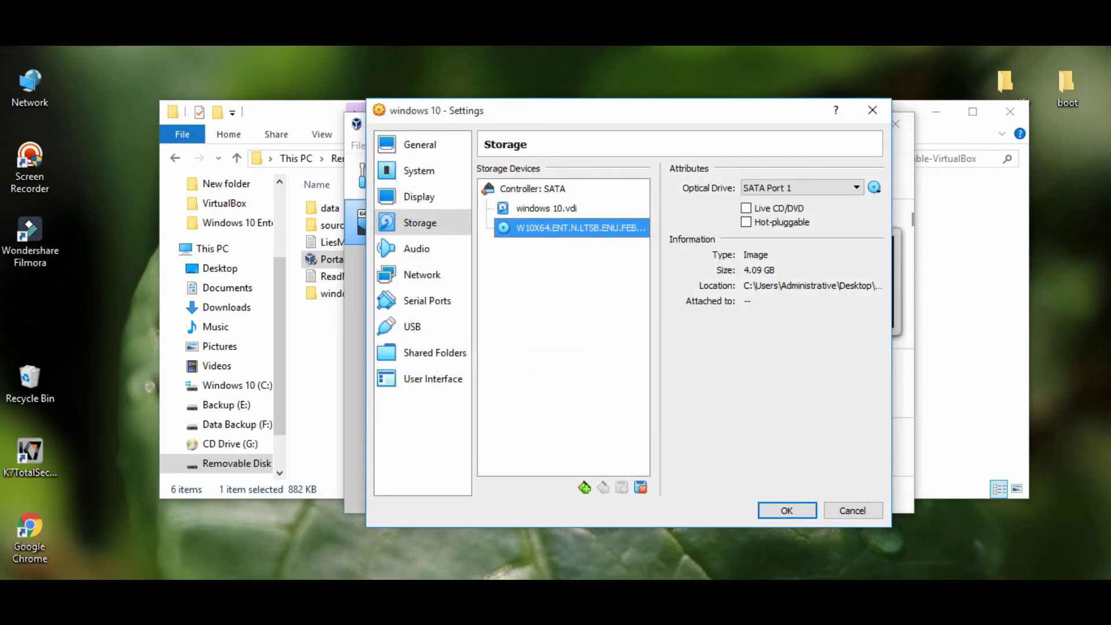
left_click(786, 510)
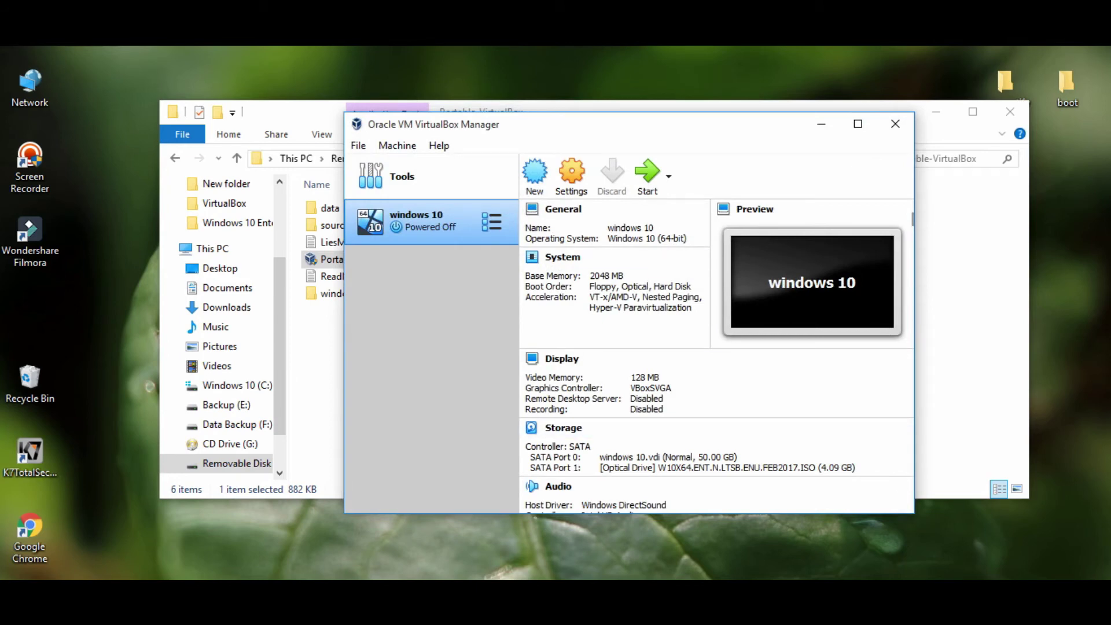
- Start the windows 10 machine with W10X64.ENT.N.LTSB.ENU.FEB2017.ISO as its start-up disk and dismiss the mouse pointer integration message
left_click(858, 124)
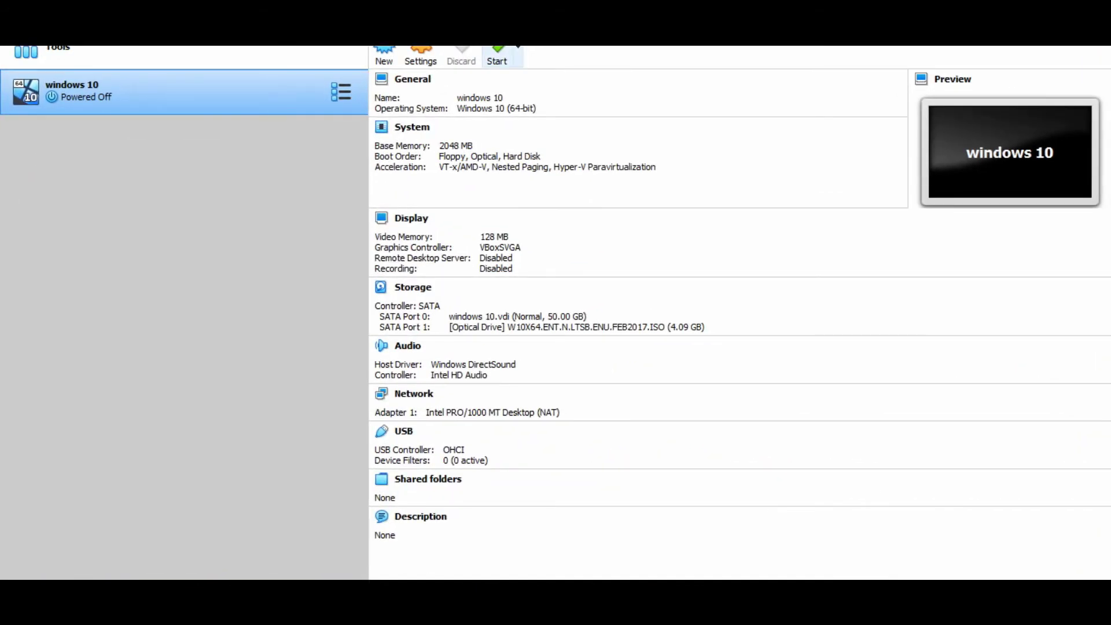
left_click(497, 57)
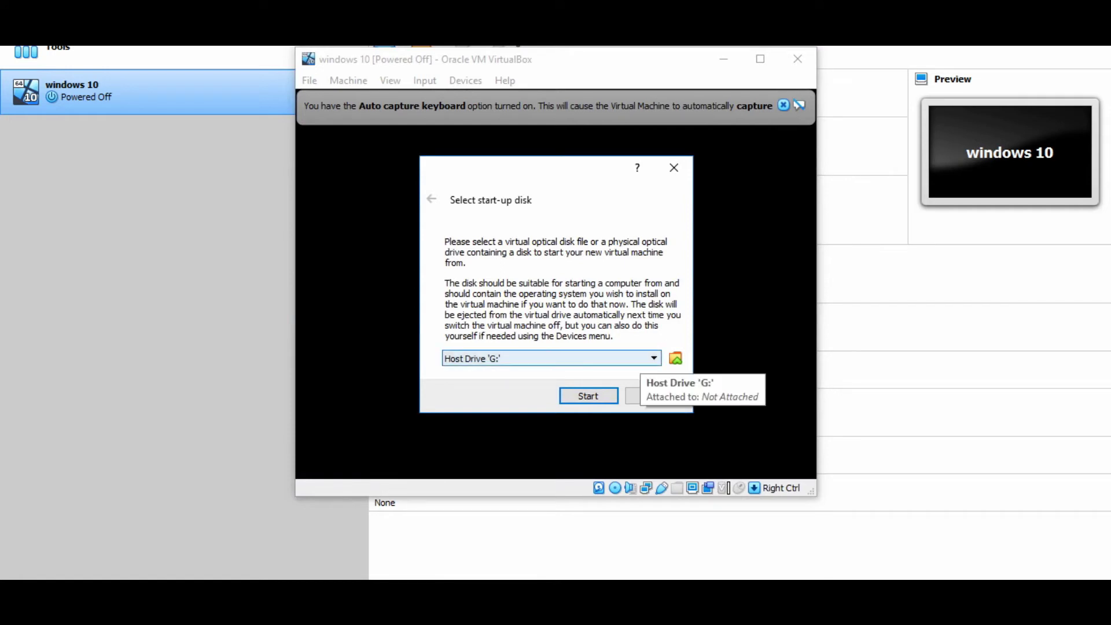
left_click(639, 361)
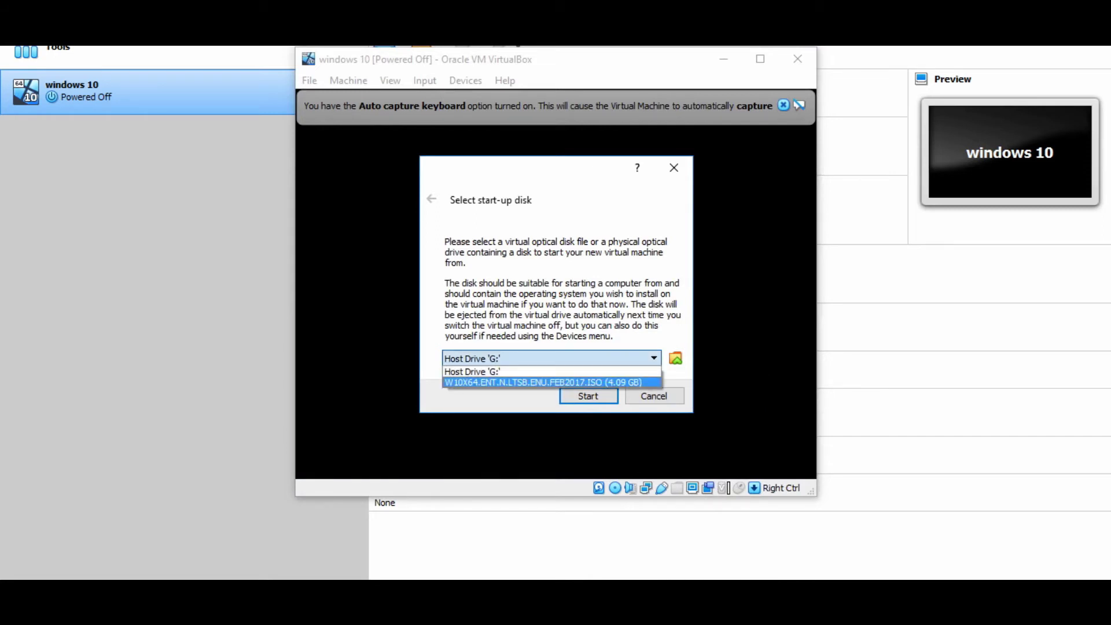
left_click(590, 382)
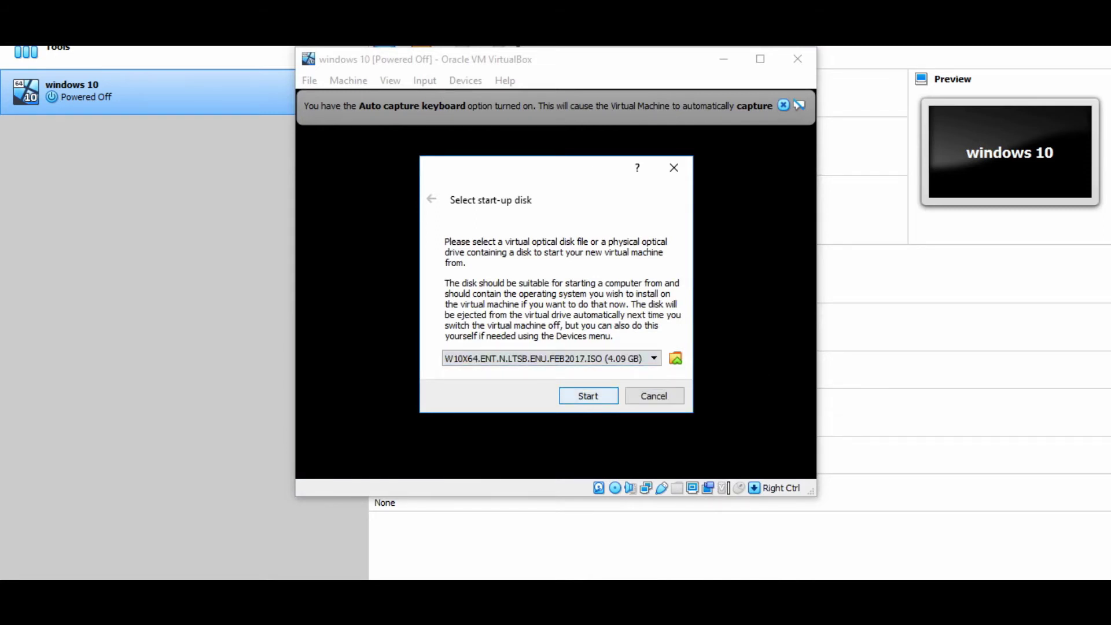
left_click(587, 395)
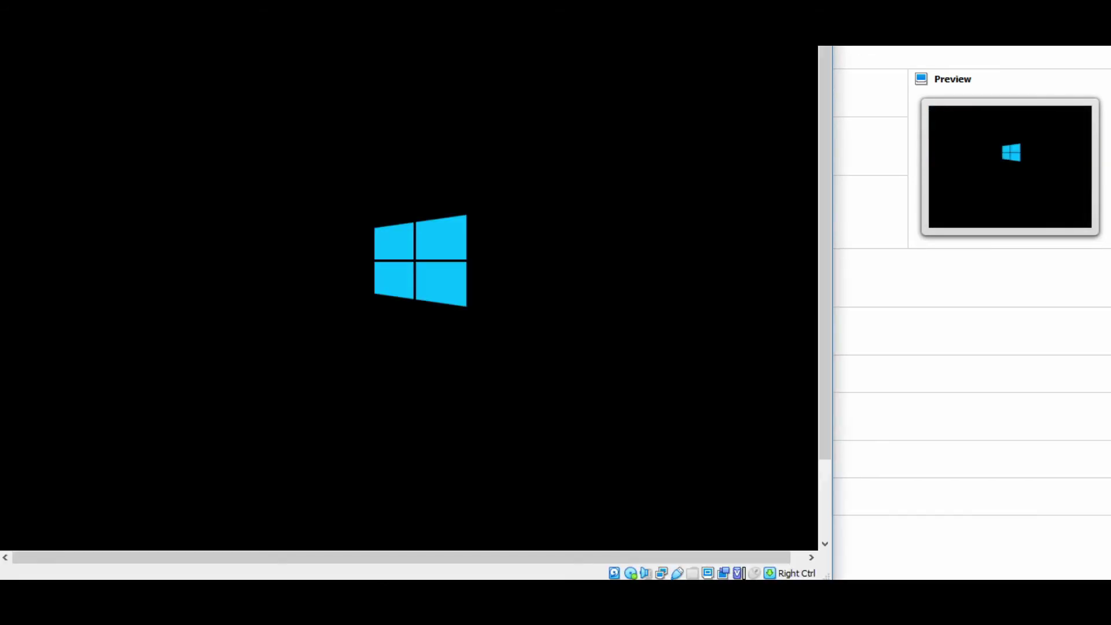
left_click_drag(405, 46, 573, 54)
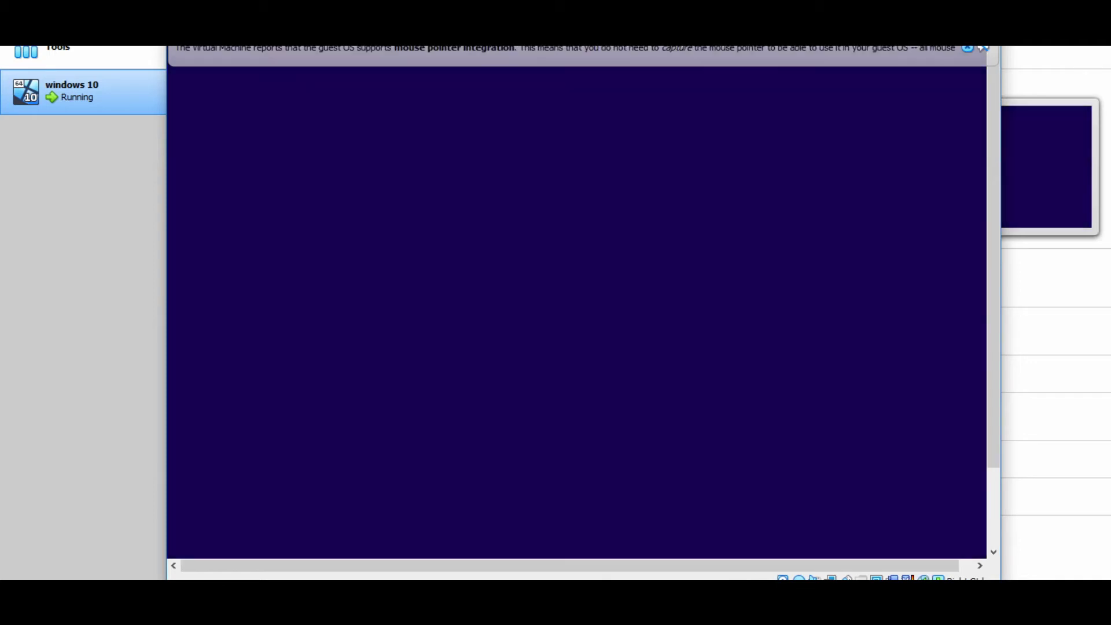
left_click(966, 48)
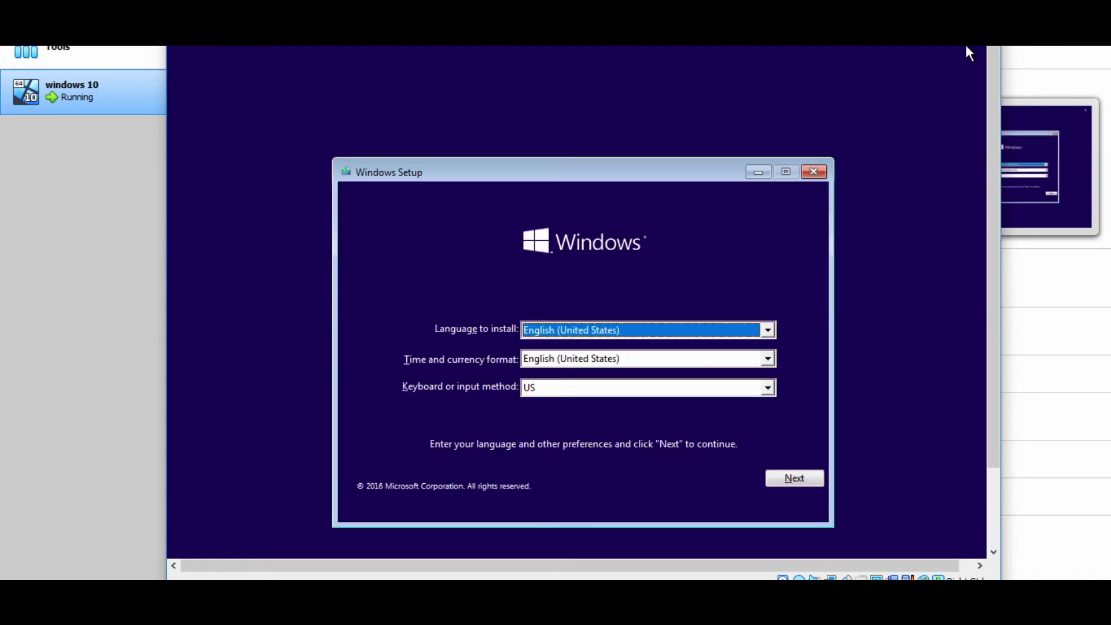
- Begin the Windows installation with the English (United States) and US keyboard defaults, choosing the Windows 10 Enterprise N 2016 LTSB - STD edition
left_click(796, 489)
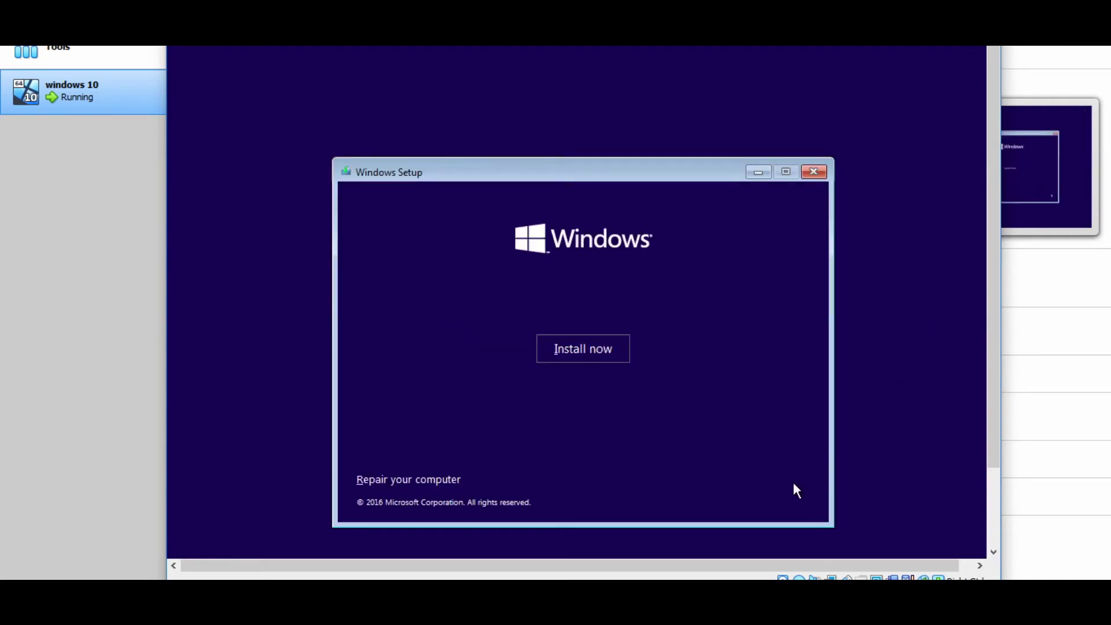
left_click(600, 362)
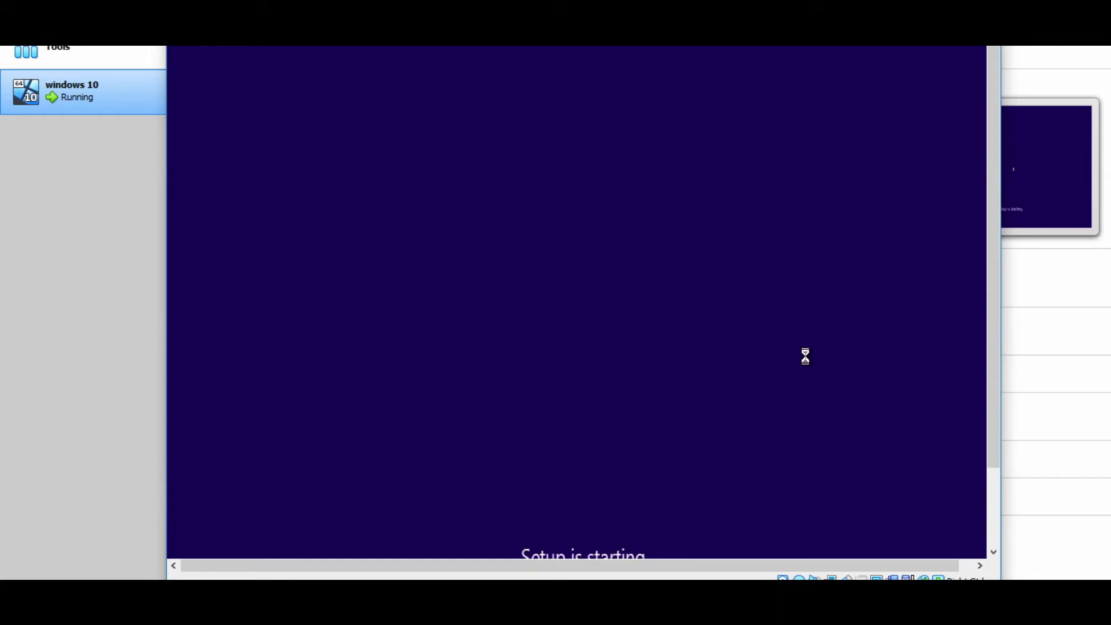
left_click_drag(991, 349, 992, 424)
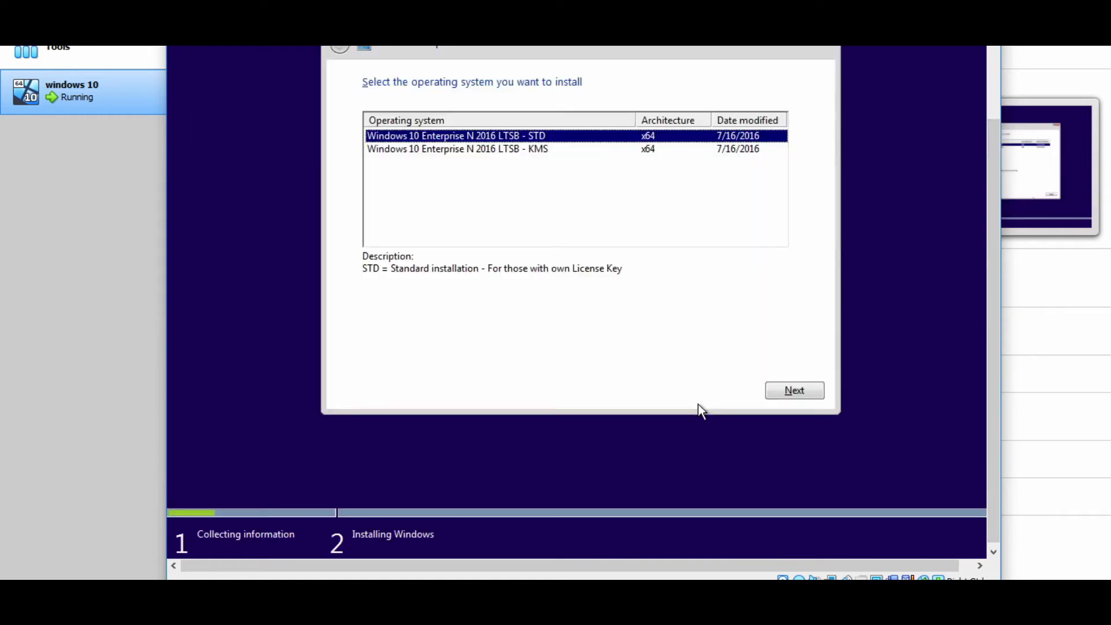
left_click(792, 396)
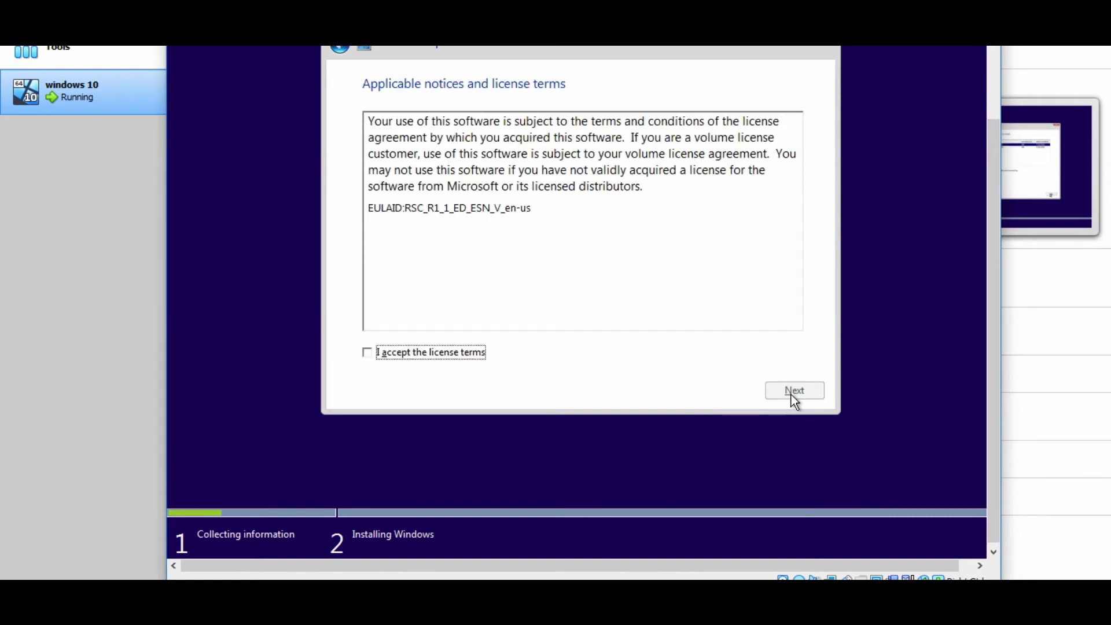
- Accept the license terms and install Windows on the 50.0 GB Drive 0 Unallocated Space
left_click(471, 352)
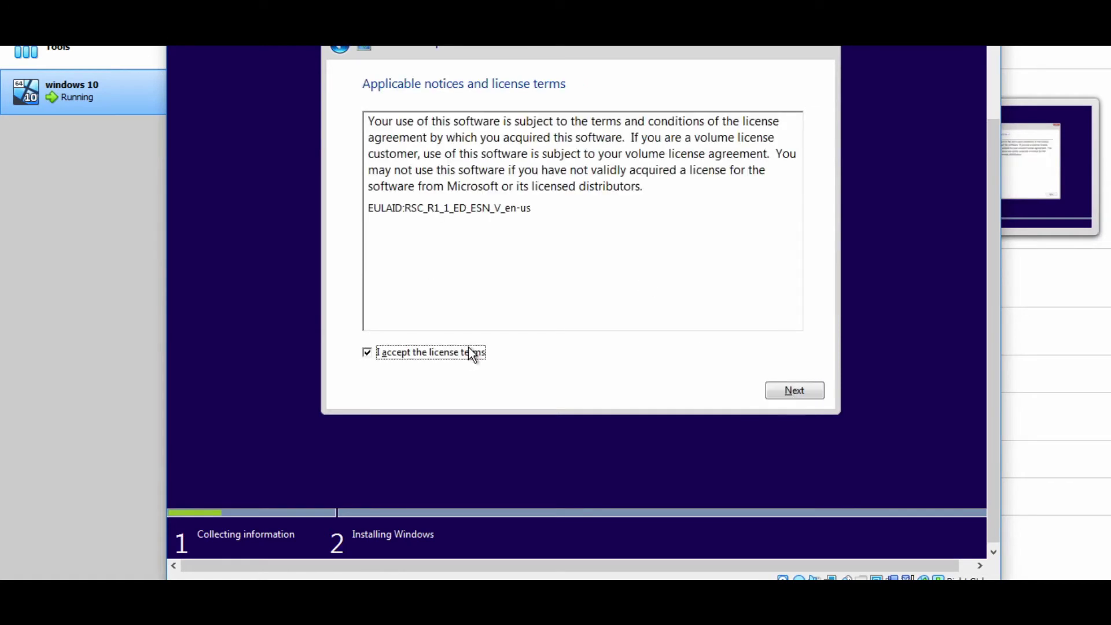
left_click(791, 390)
left_click(542, 248)
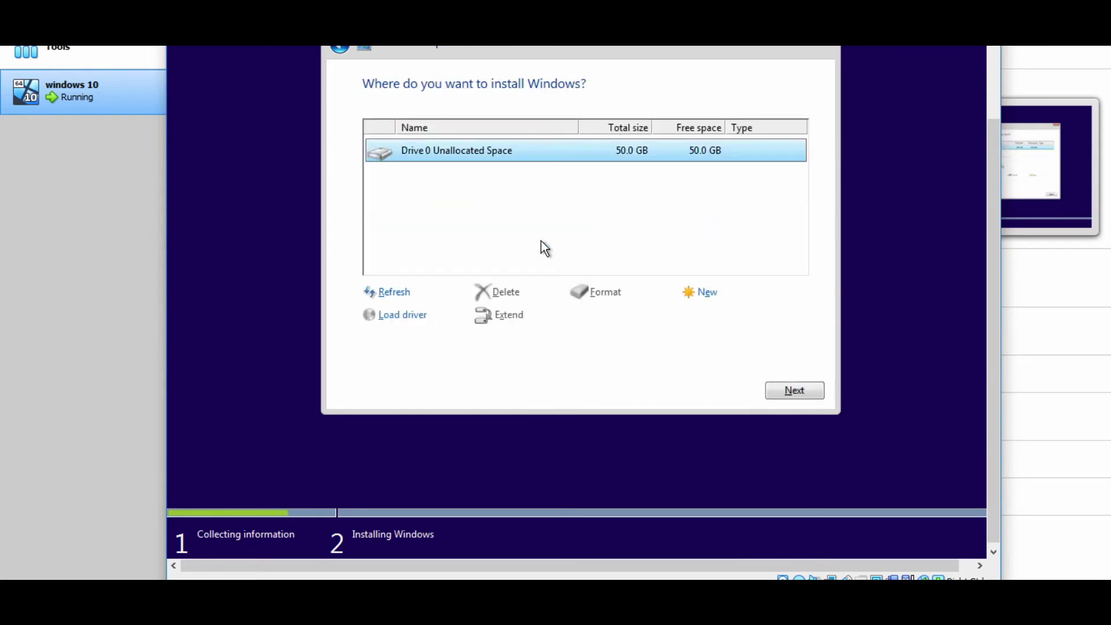
left_click(791, 391)
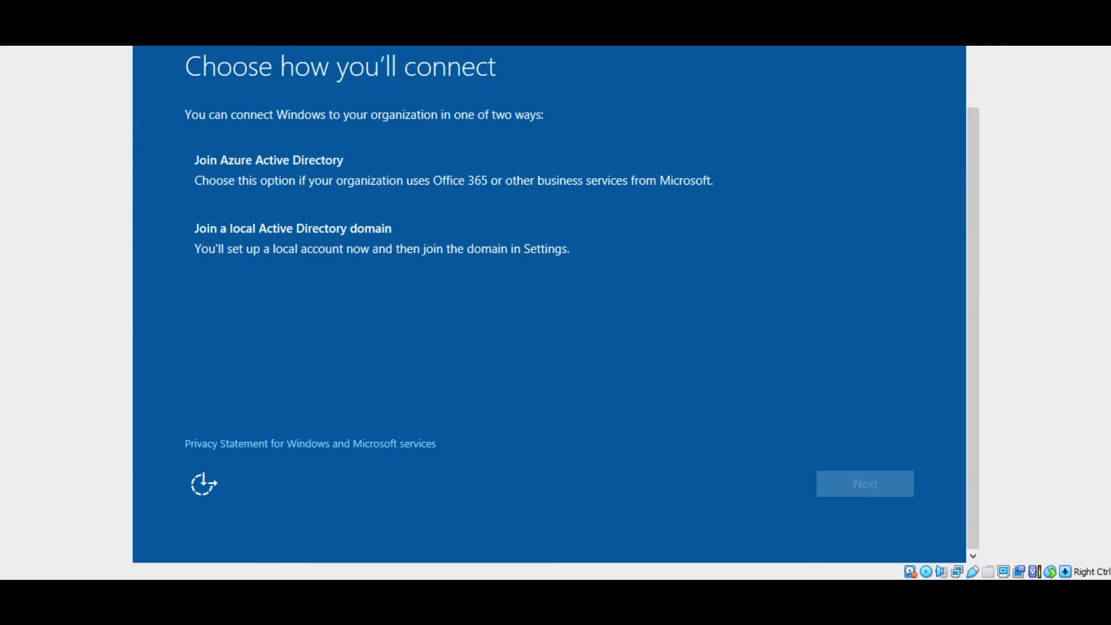
- Finish first-time setup with the local Active Directory domain option and a local account named Admin without a password, allowing network discovery
left_click(318, 230)
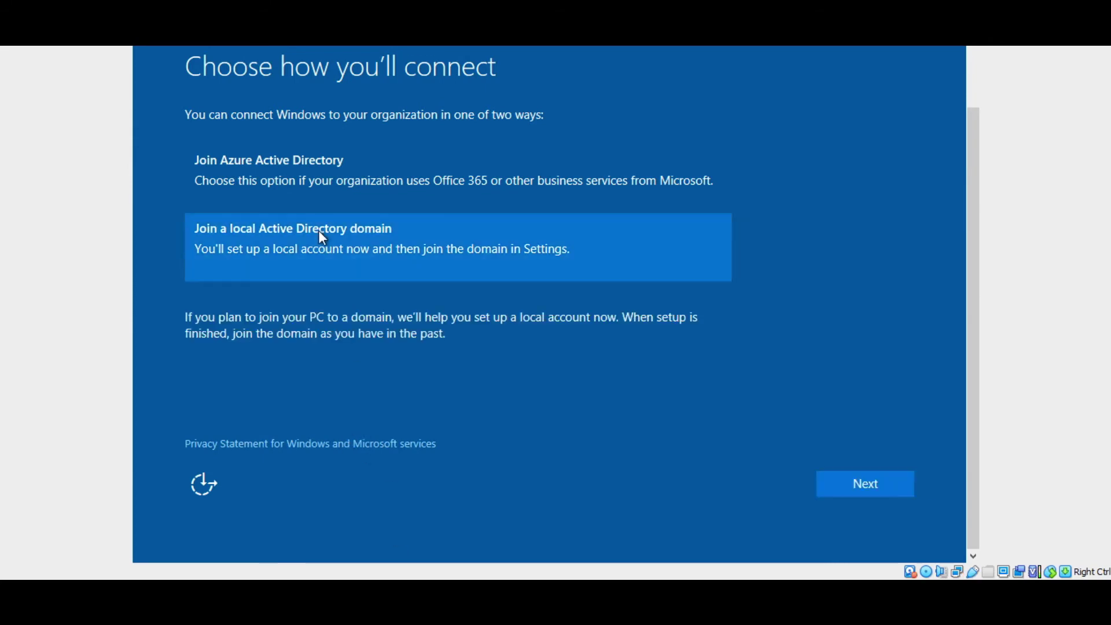
left_click(858, 483)
type("Admin")
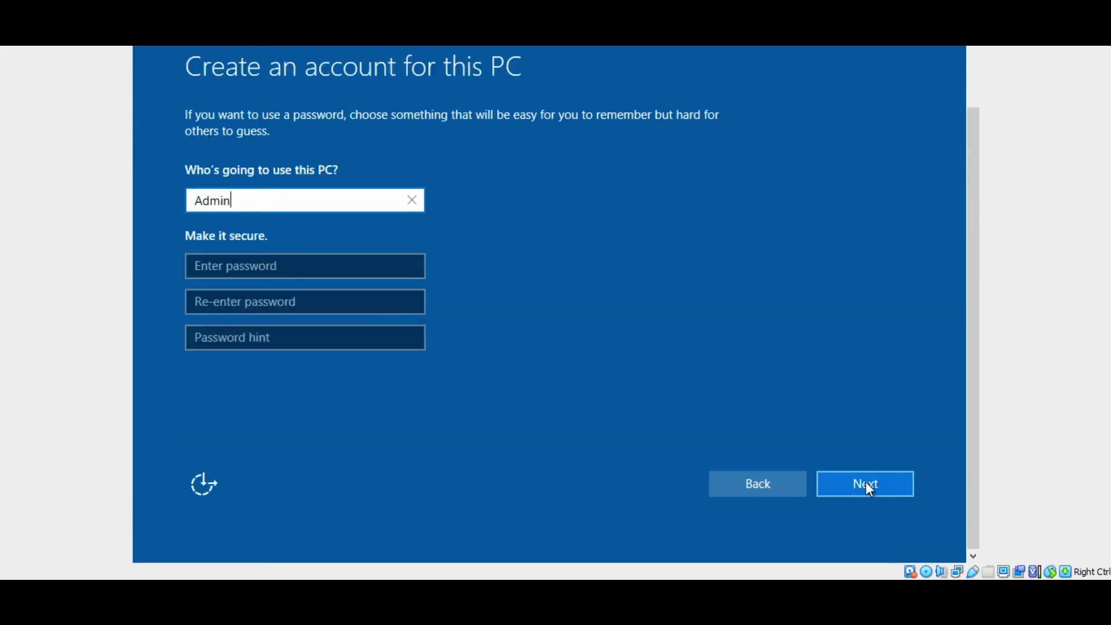
left_click(865, 481)
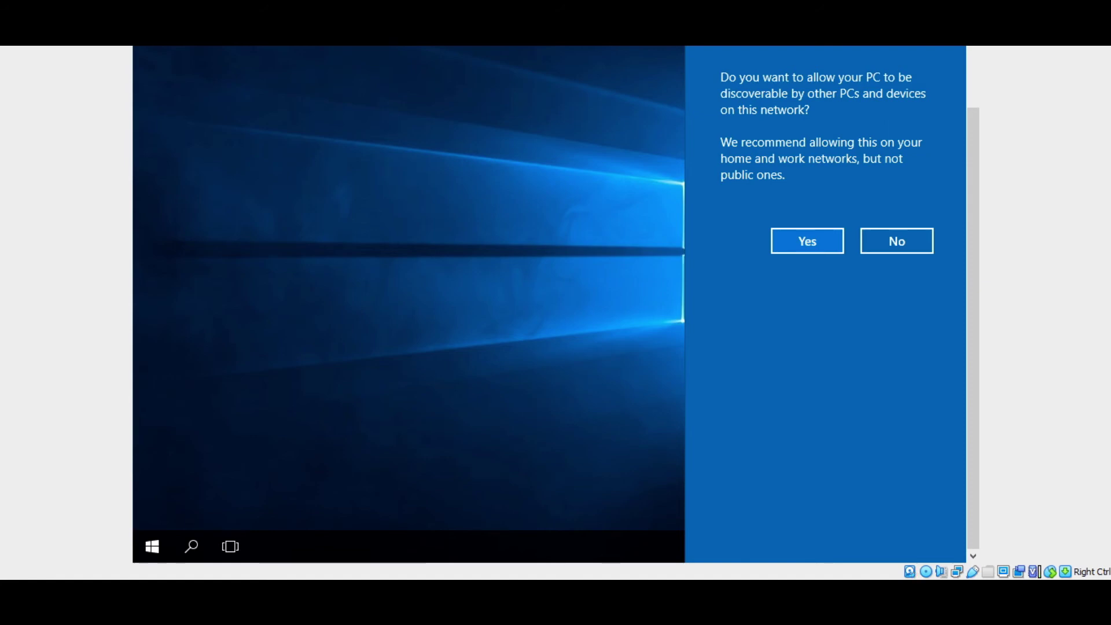
left_click(817, 240)
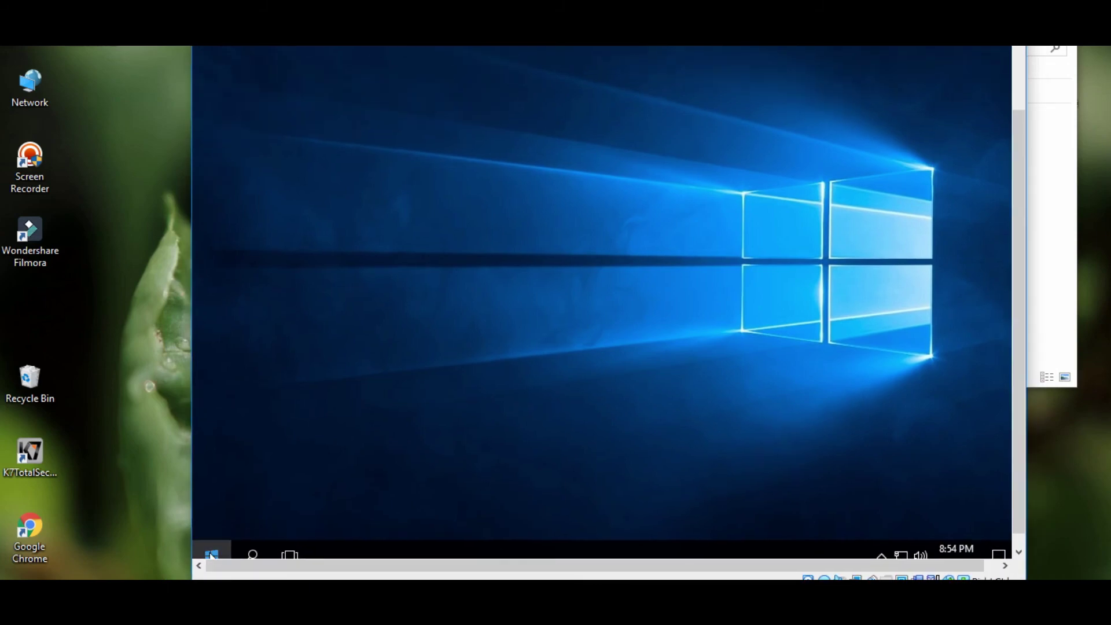
- Shut down Windows 10 inside the virtual machine
left_click(211, 554)
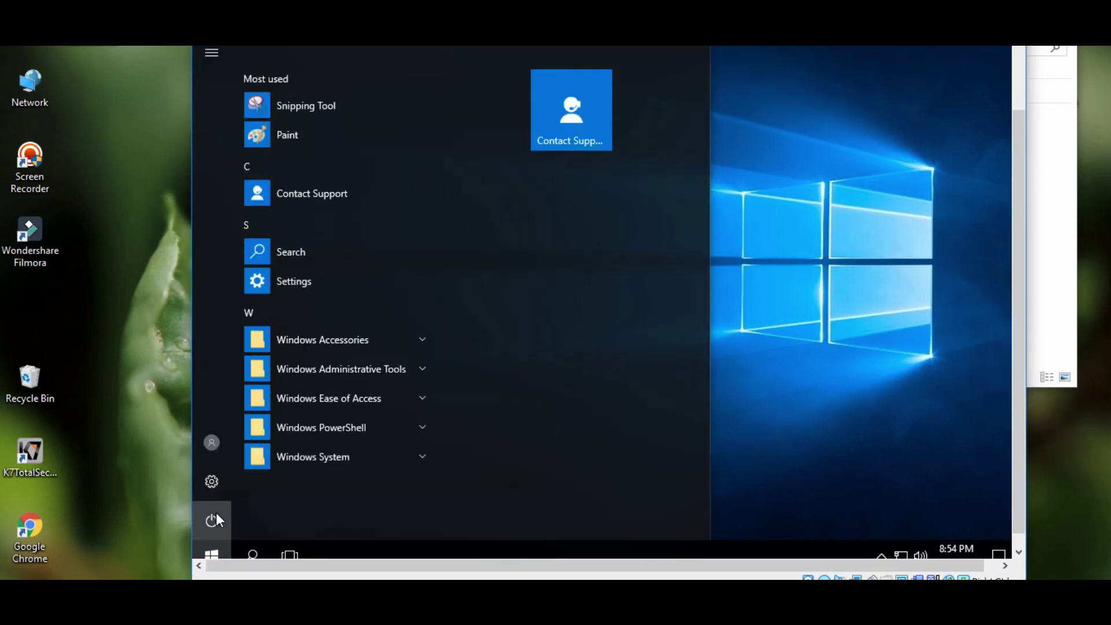
left_click(214, 519)
left_click(238, 453)
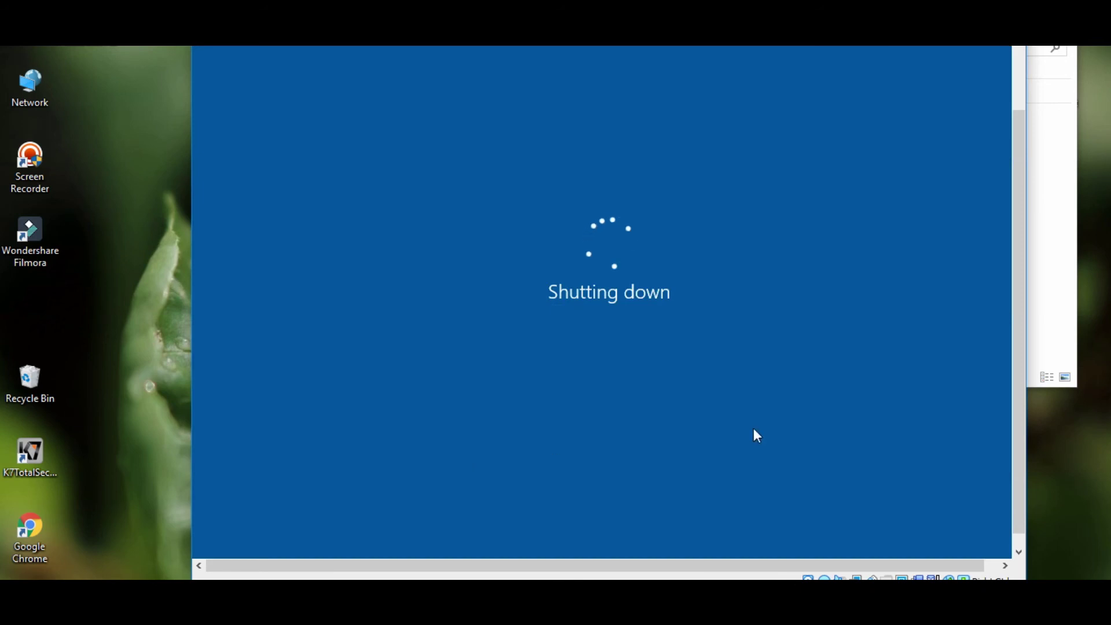
left_click_drag(1017, 260, 1017, 195)
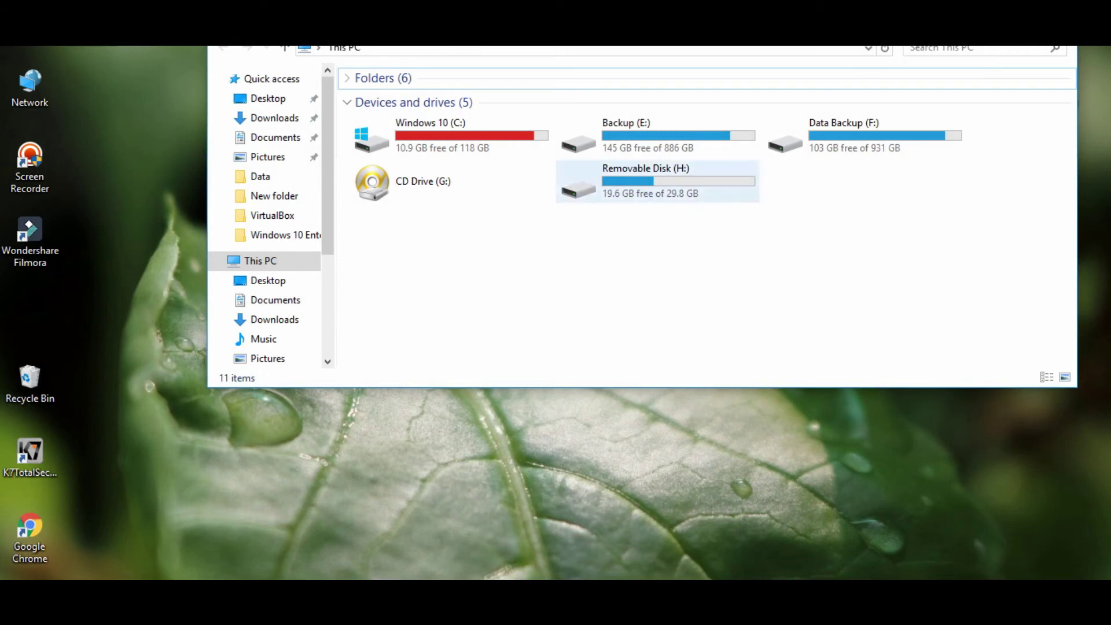
- Inspect the machine files in the windows 10 folder of Portable-VirtualBox on Removable Disk (H:), then return to the parent folder
double_click(637, 180)
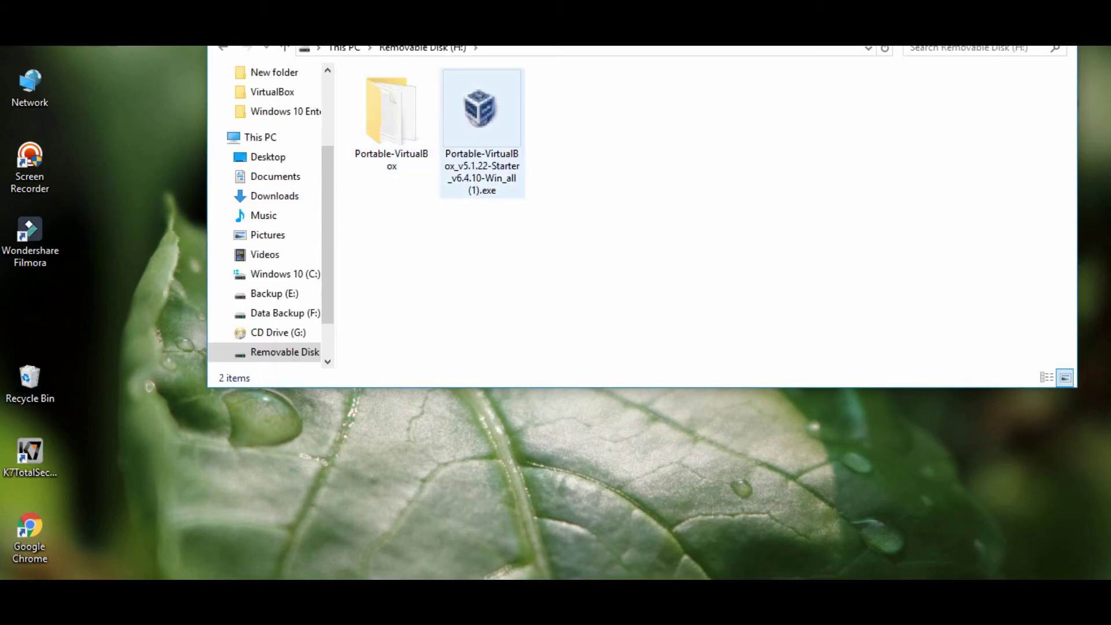
double_click(391, 116)
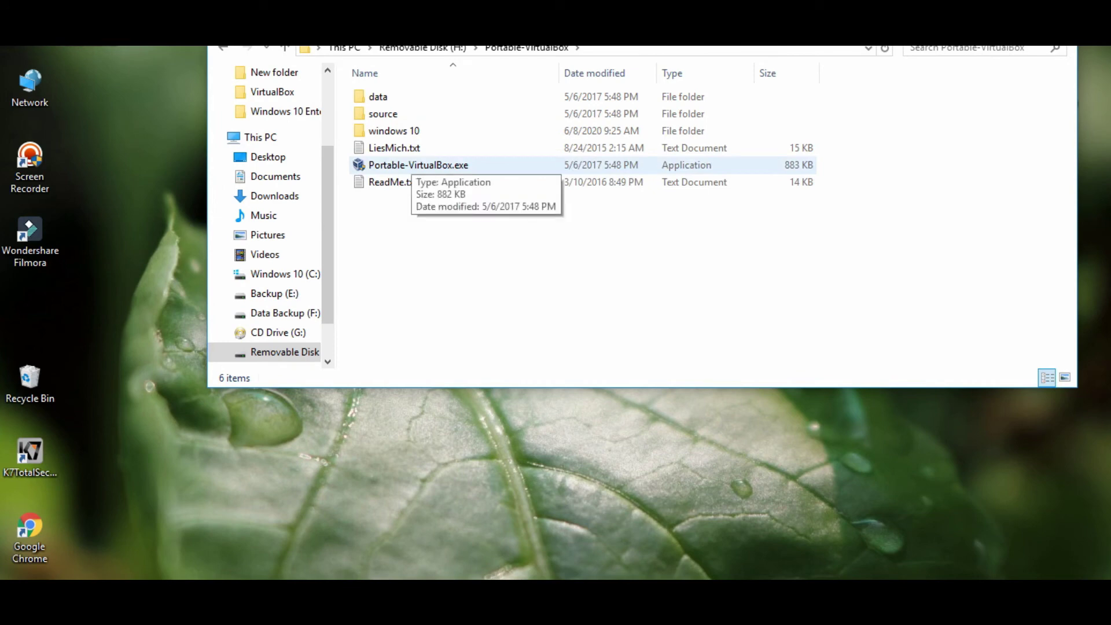
double_click(394, 130)
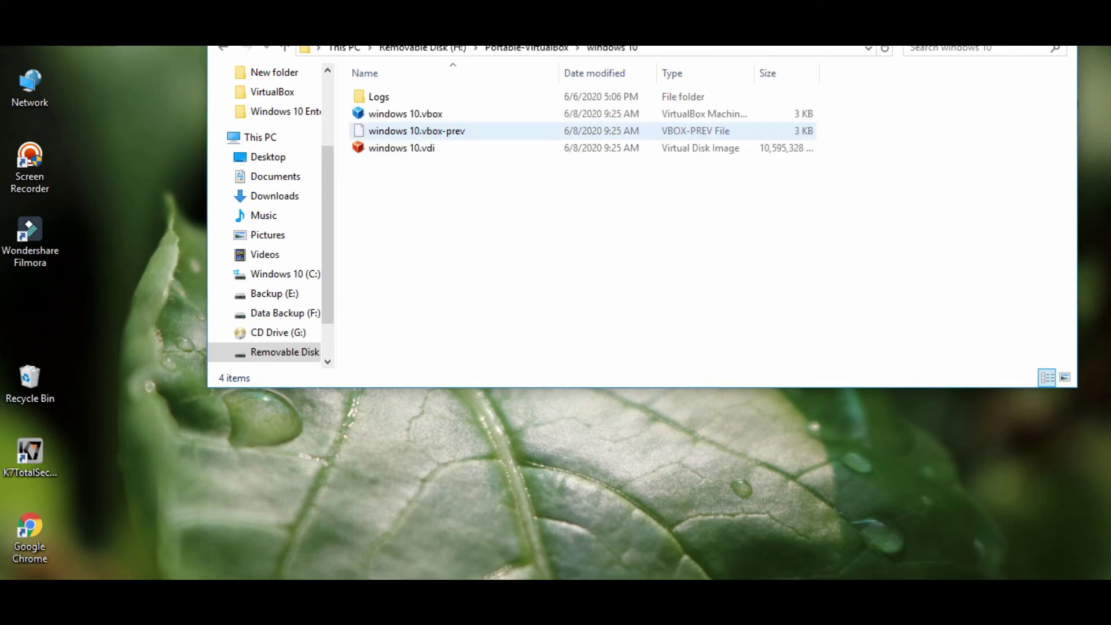
left_click(223, 47)
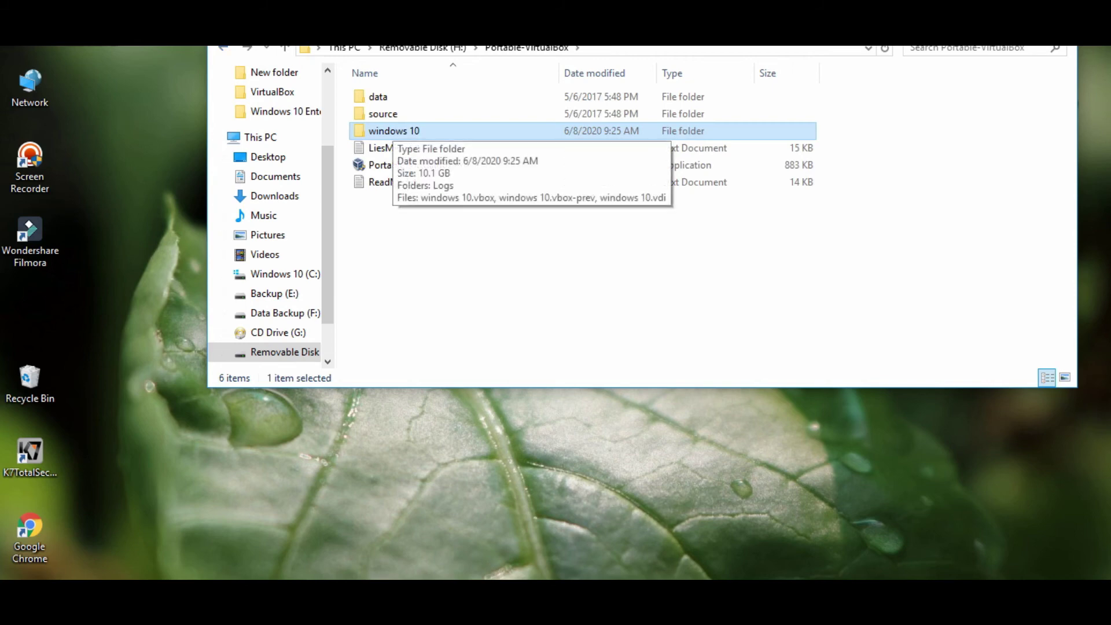
- Launch Portable-VirtualBox.exe to view the windows 10 machine's details, then close the manager and go back to This PC
left_click(417, 164)
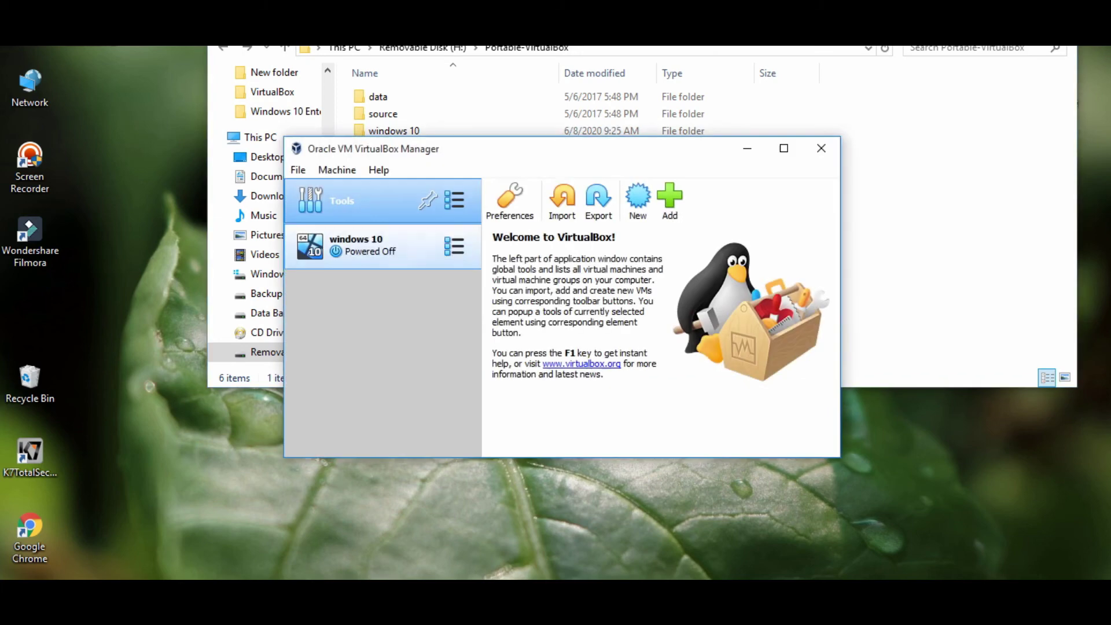
left_click(381, 246)
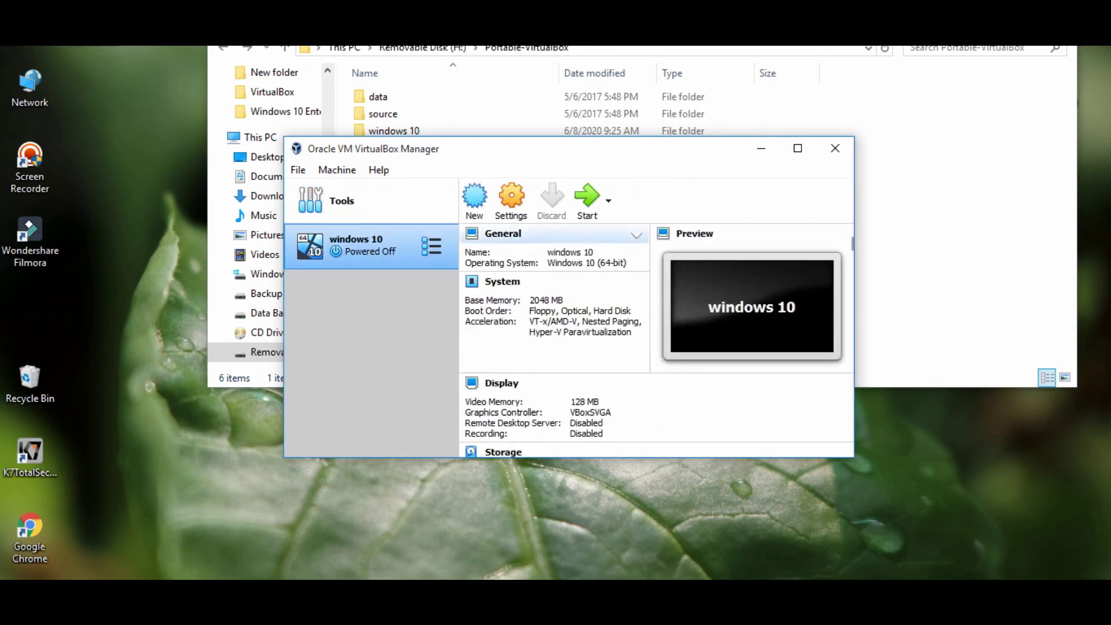
left_click(834, 148)
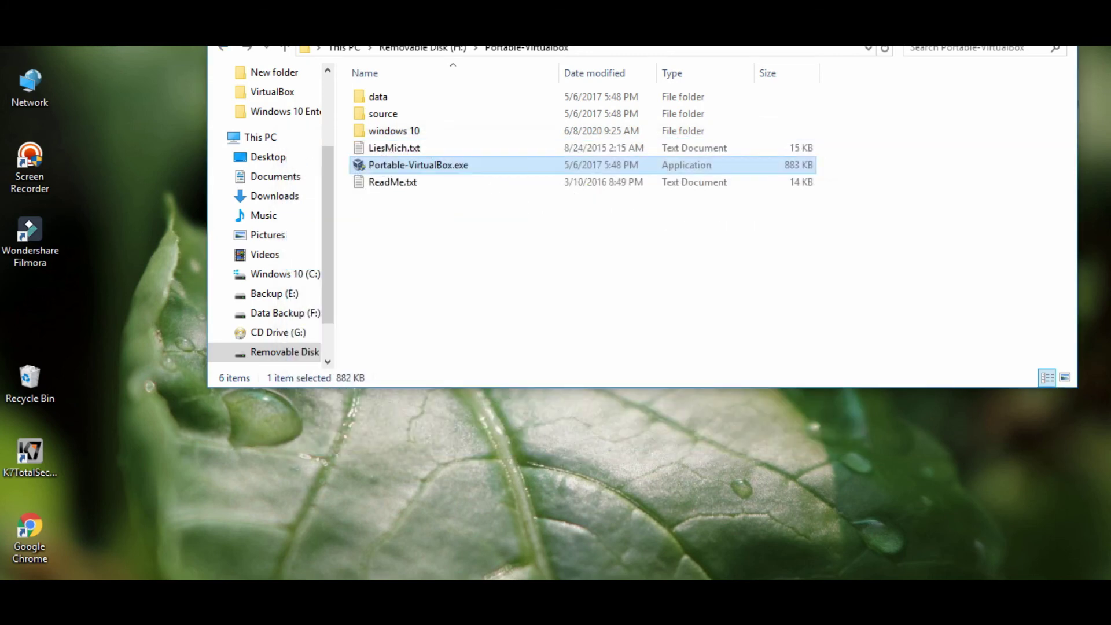
key("BackSpace")
key("BackSpace")
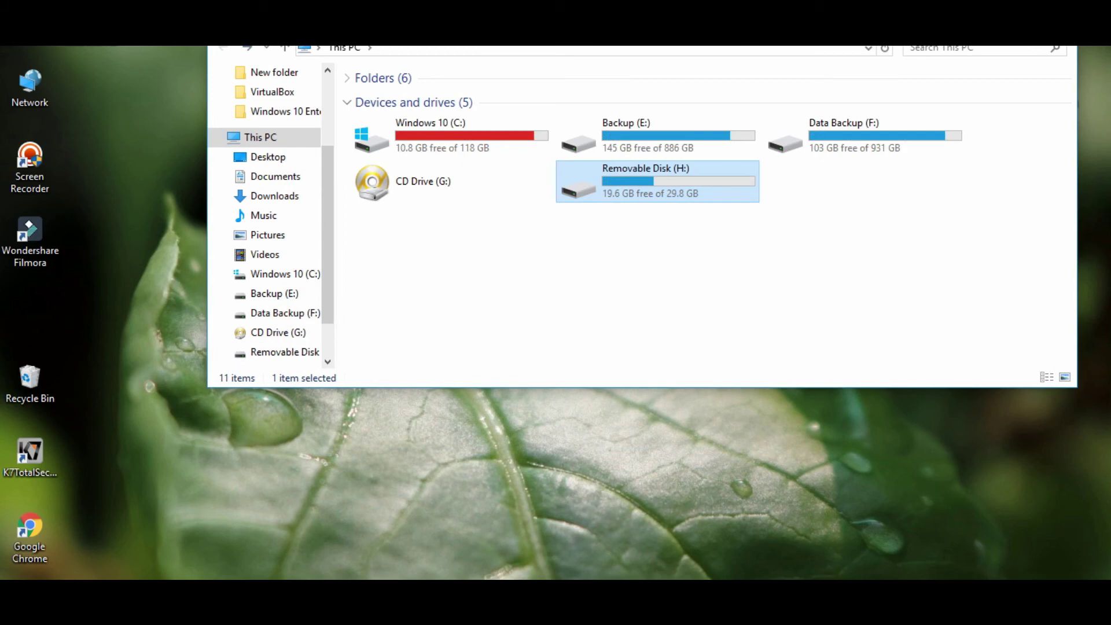
- Run Portable-VirtualBox.exe from the Portable-VirtualBox folder on Removable Disk (H:) and boot the windows 10 machine to its desktop
double_click(636, 194)
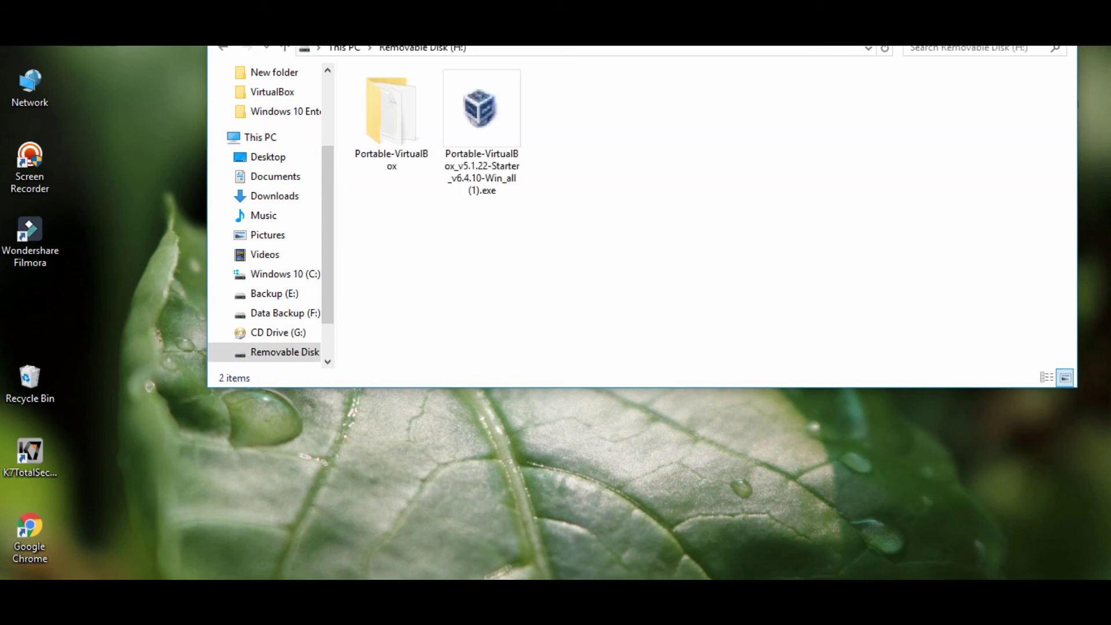
double_click(391, 110)
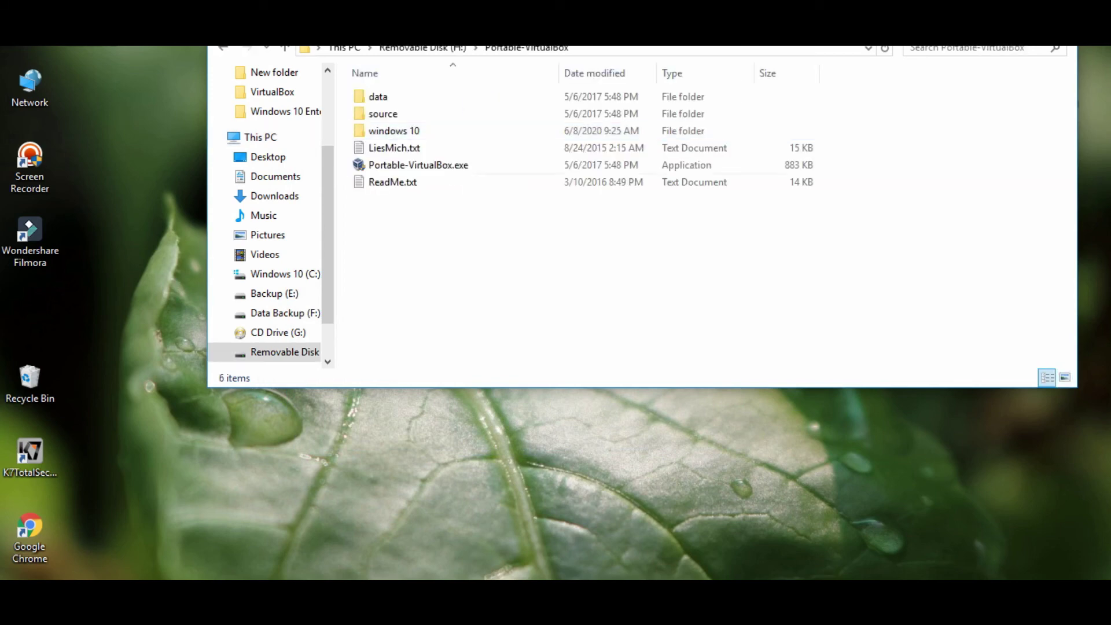
left_click(417, 165)
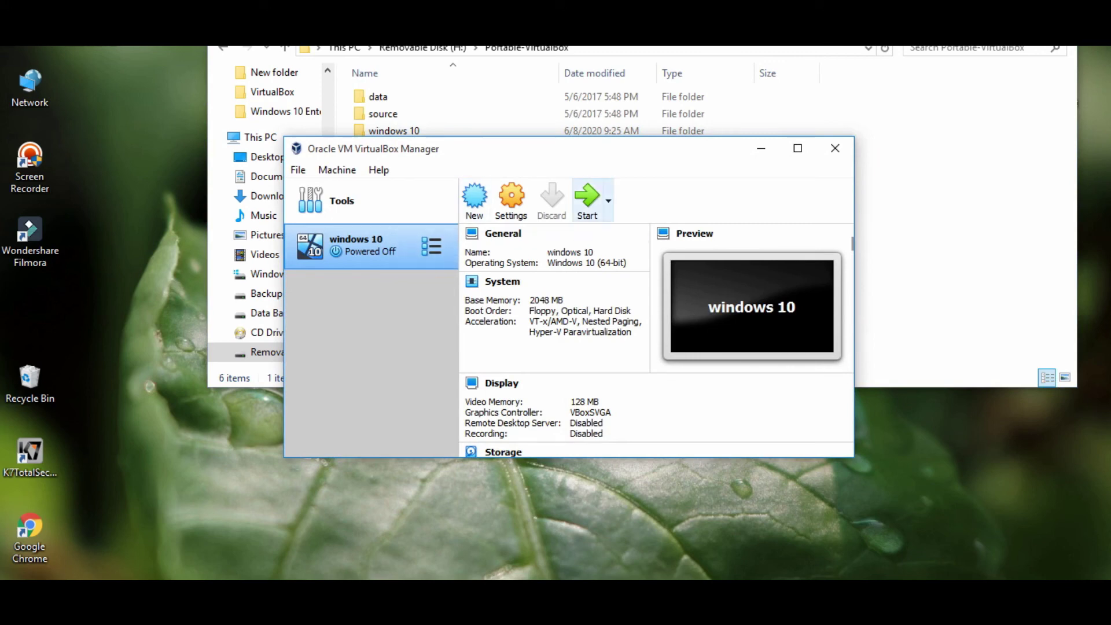
left_click(587, 200)
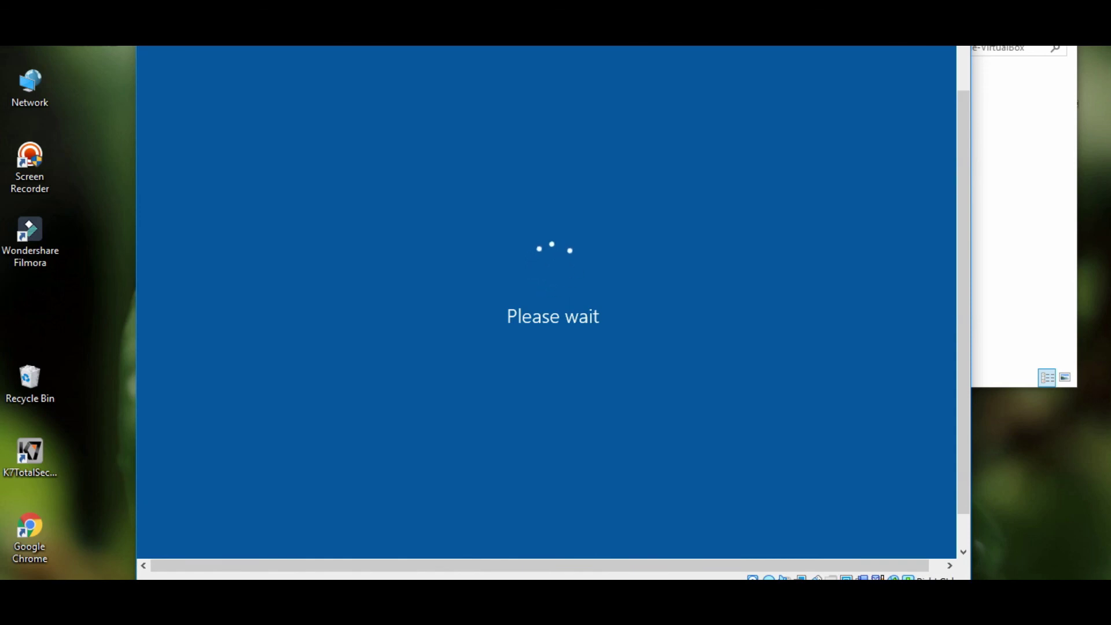
left_click_drag(962, 272, 963, 301)
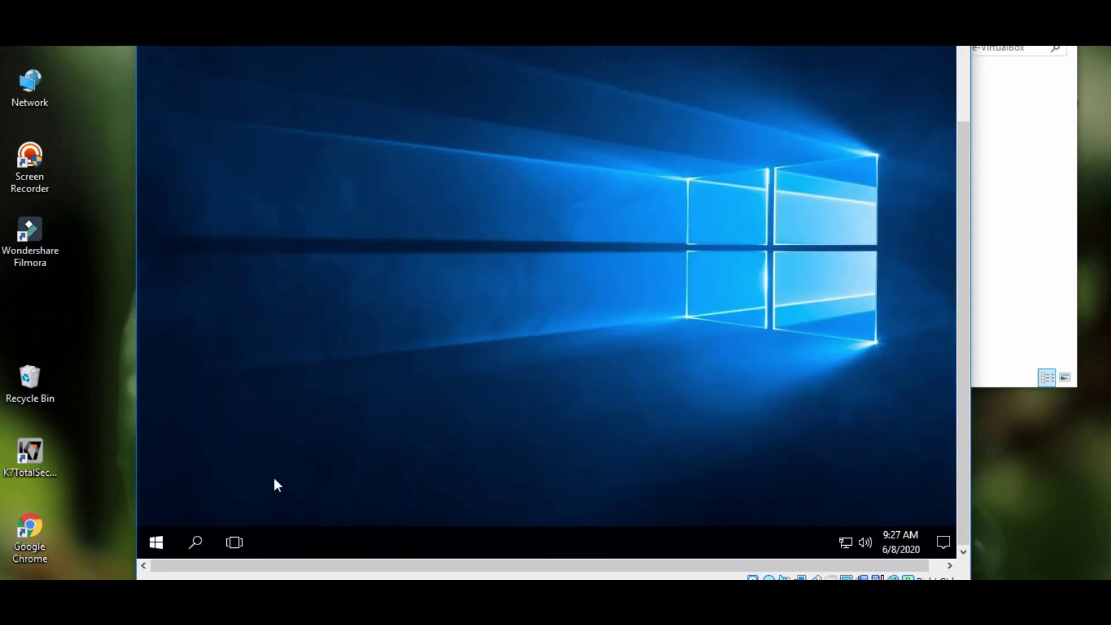
- Open the desktop's Personalize settings and This PC's properties inside the virtual machine, then return to the desktop
right_click(401, 216)
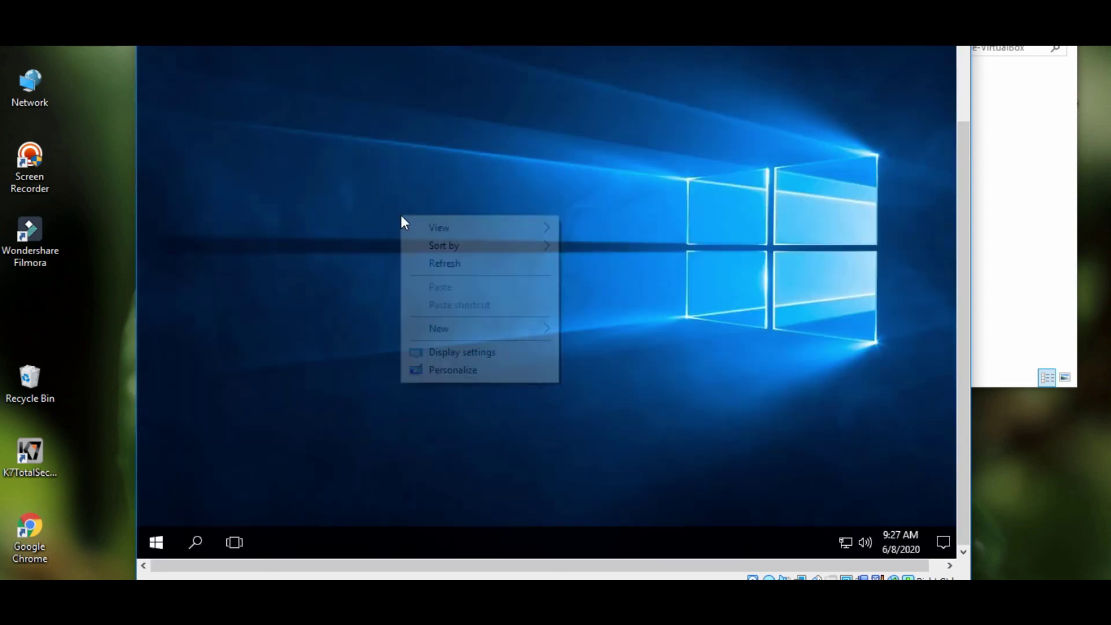
left_click(449, 370)
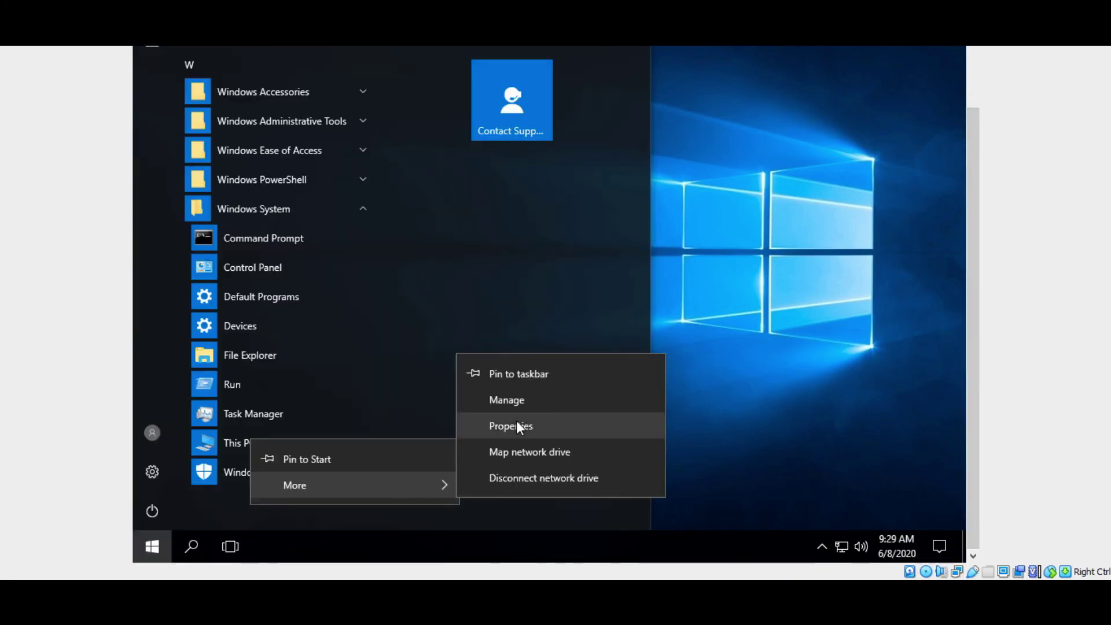
left_click(517, 422)
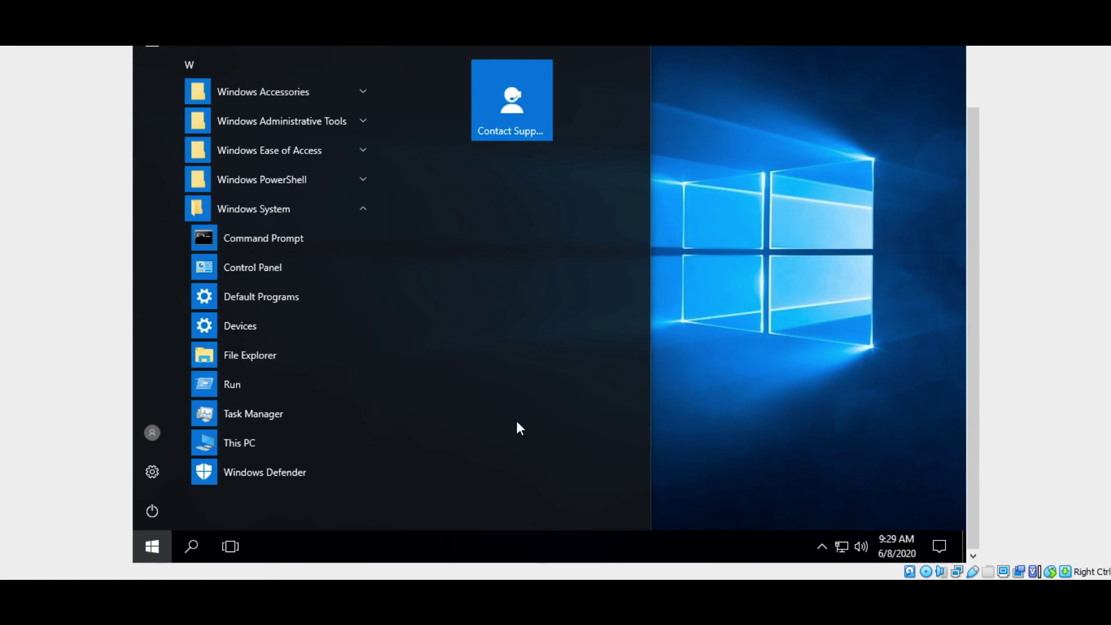
key("Escape")
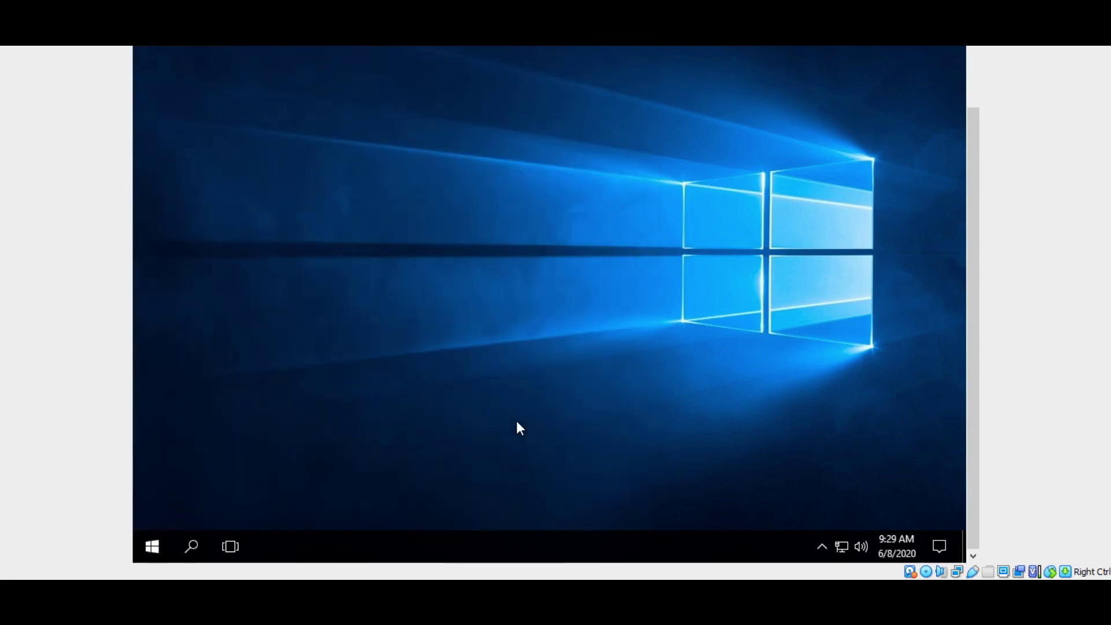